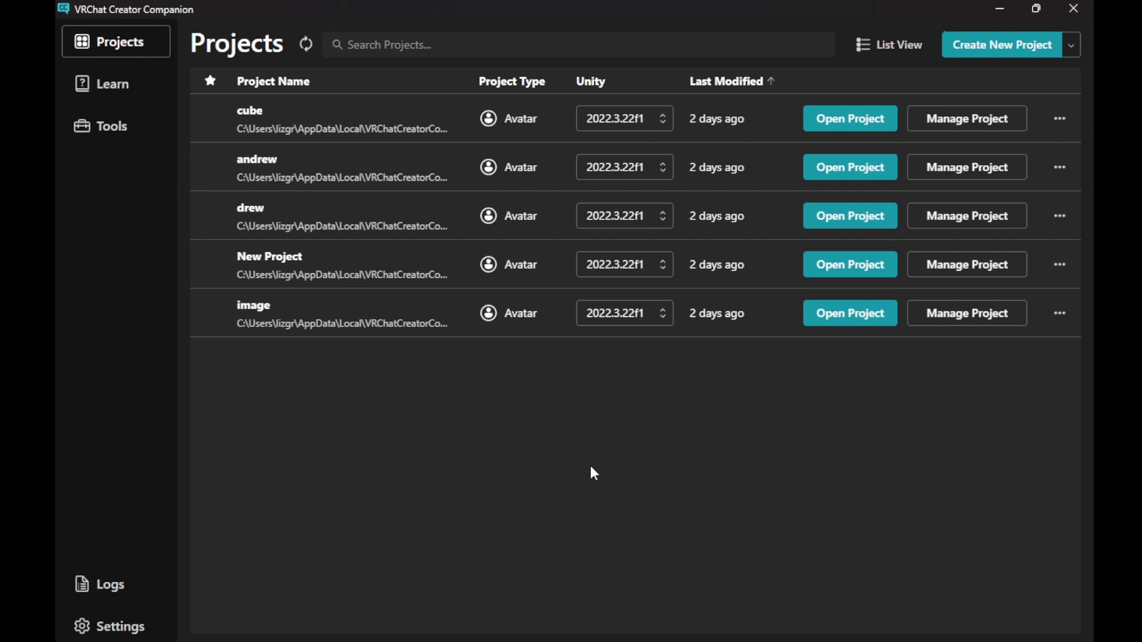
# Step: Create a new project from the Unity 2022 Avatar Project template, named 'Tutor'
pyautogui.click(994, 49)
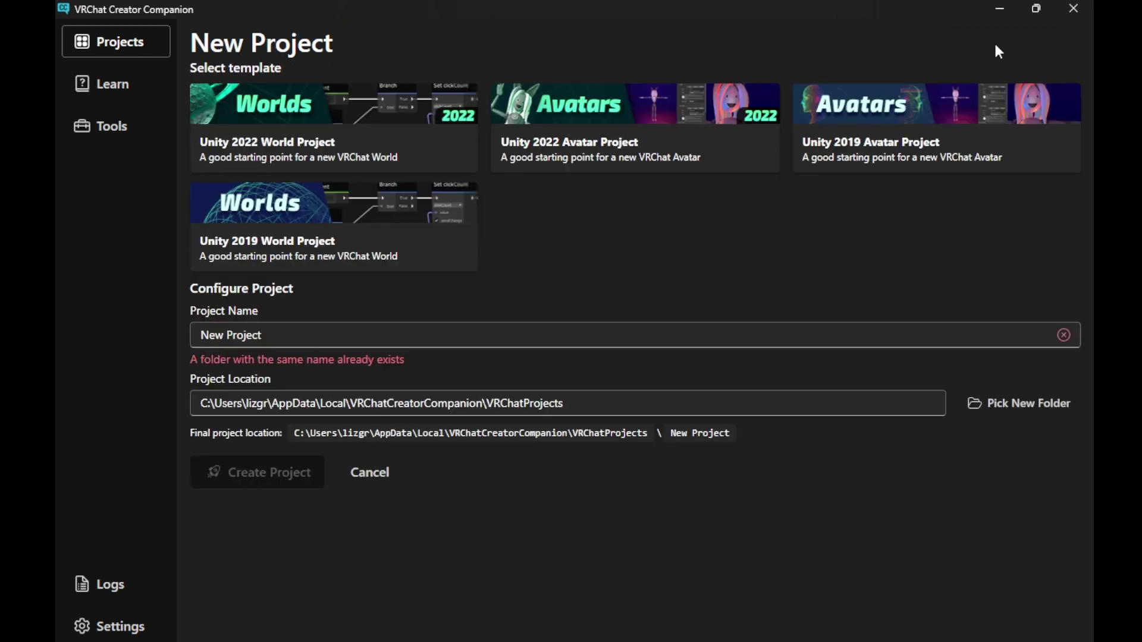
pyautogui.click(634, 125)
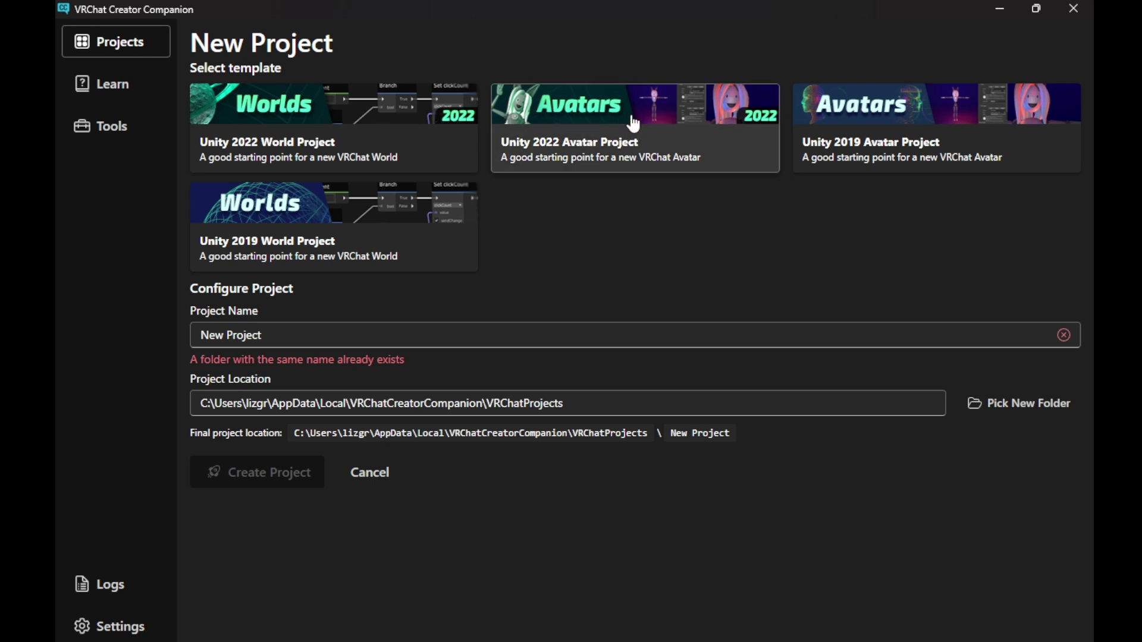
pyautogui.click(352, 333)
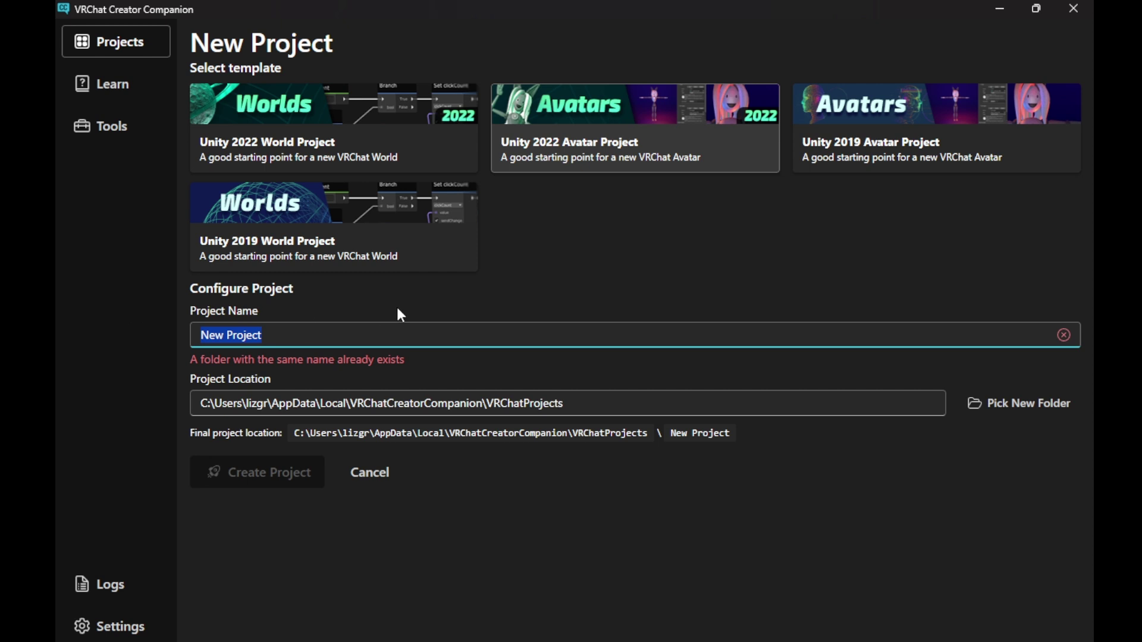
pyautogui.write('Tutor')
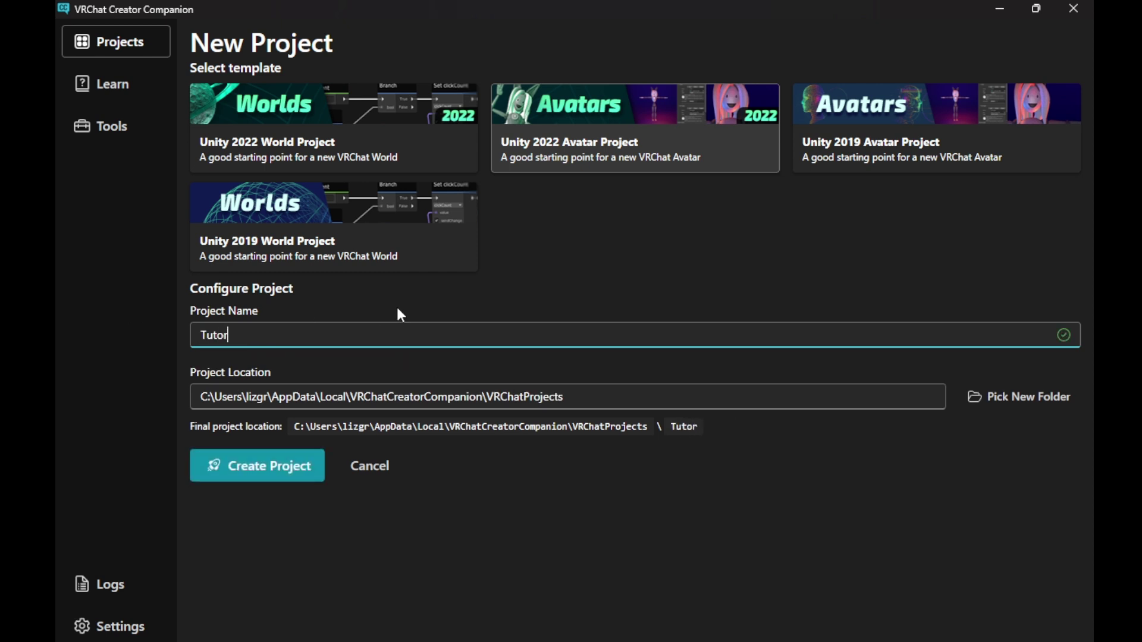
pyautogui.click(301, 474)
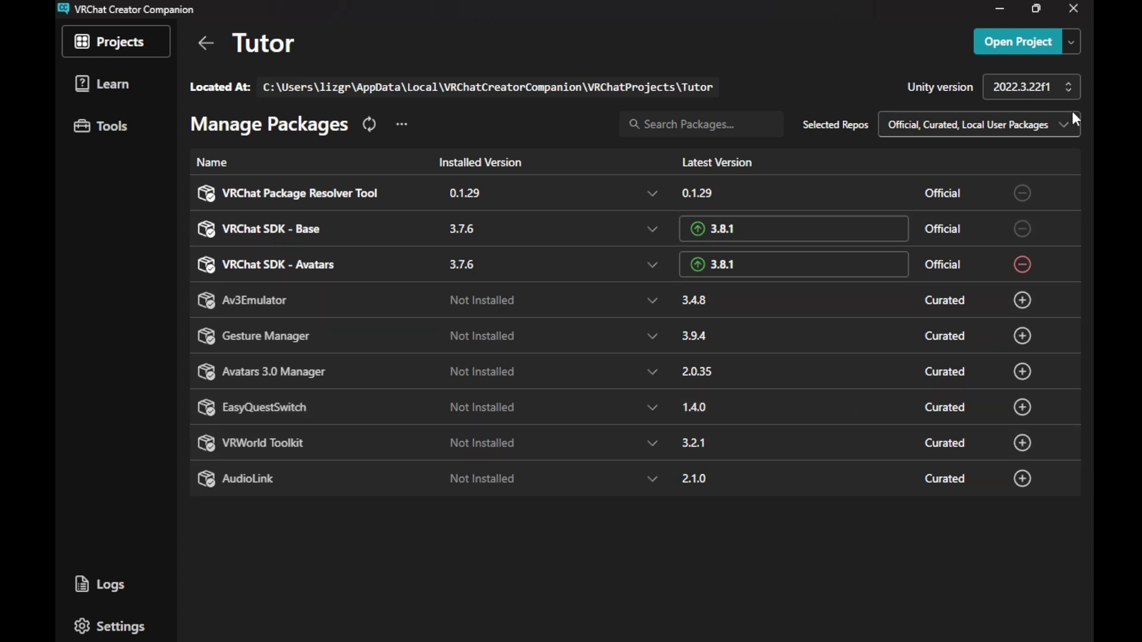
# Step: Launch the Tutor project in the Unity 2022.3.22f1 editor from its Manage Packages page
pyautogui.click(990, 43)
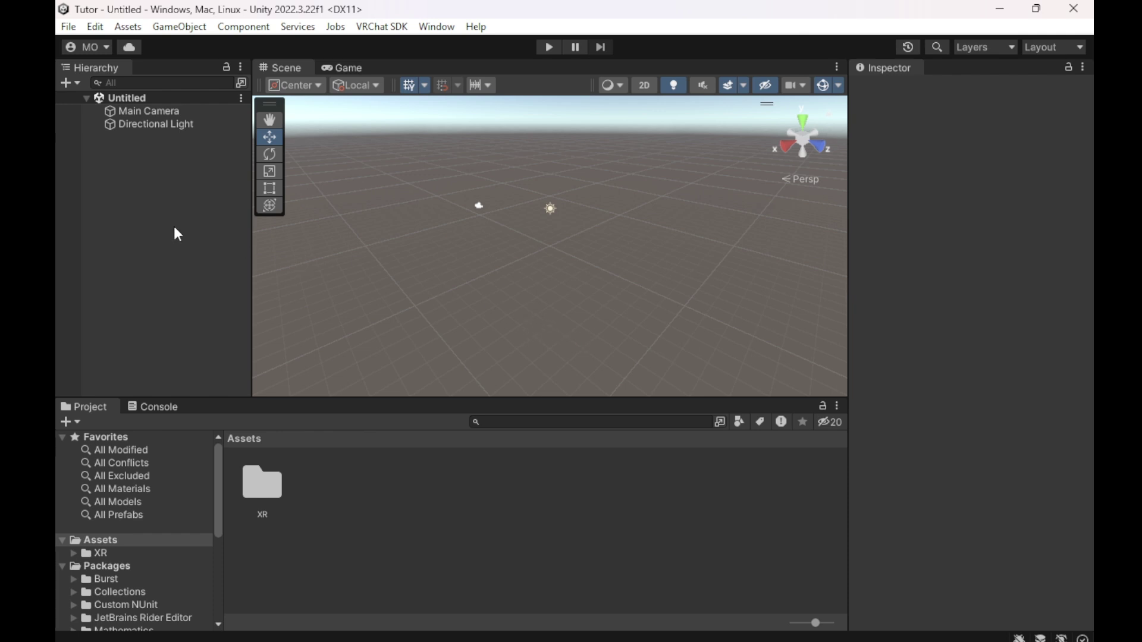
# Step: Add an empty GameObject to the scene Hierarchy
pyautogui.rightClick(154, 179)
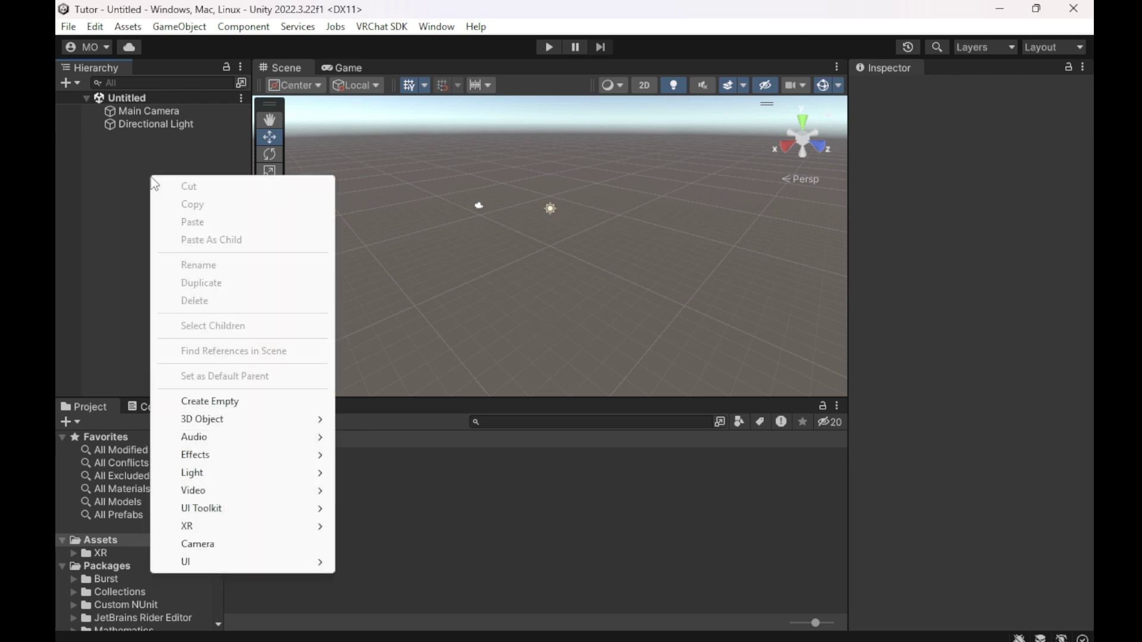
pyautogui.click(214, 402)
pyautogui.click(202, 253)
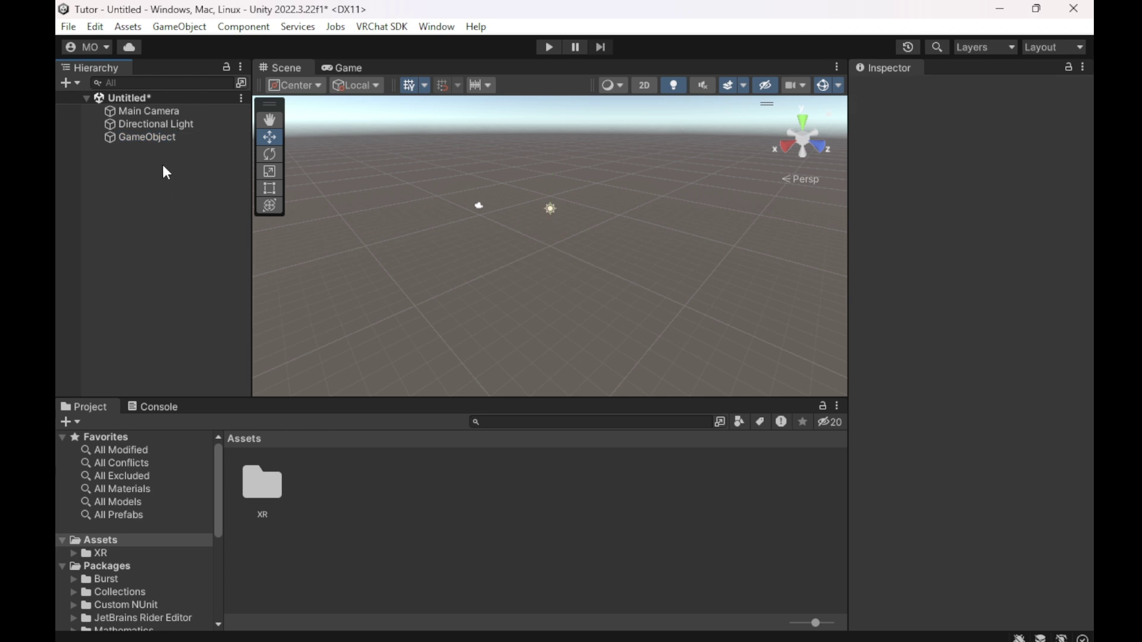
# Step: Add a child Plane under GameObject and set its Rotation X to 90 so it stands upright
pyautogui.rightClick(158, 140)
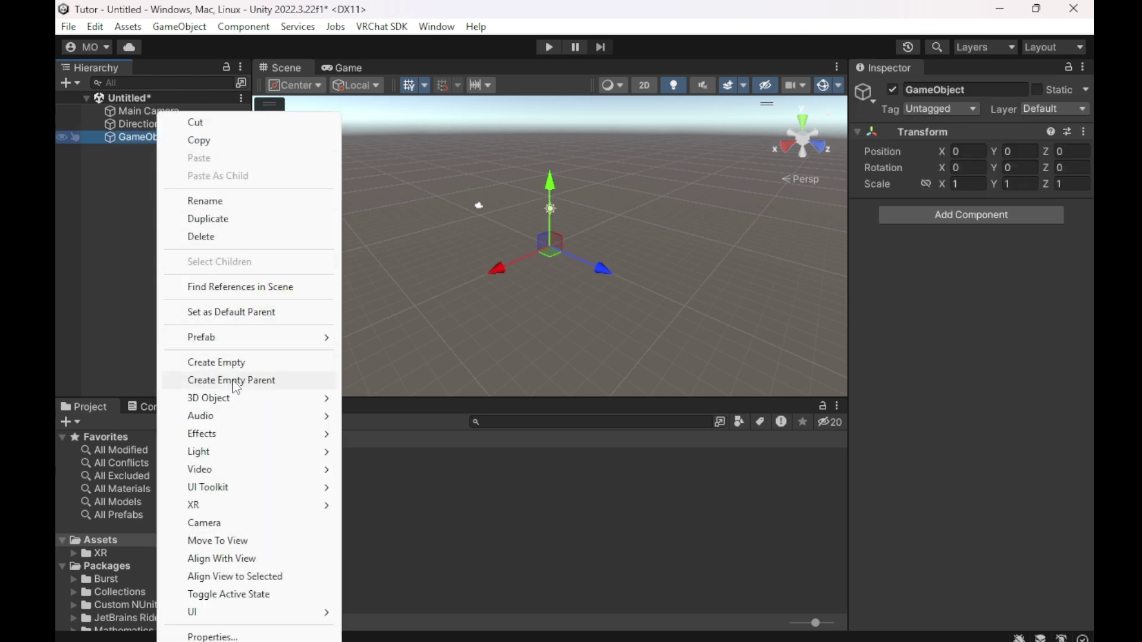
pyautogui.moveTo(339, 403)
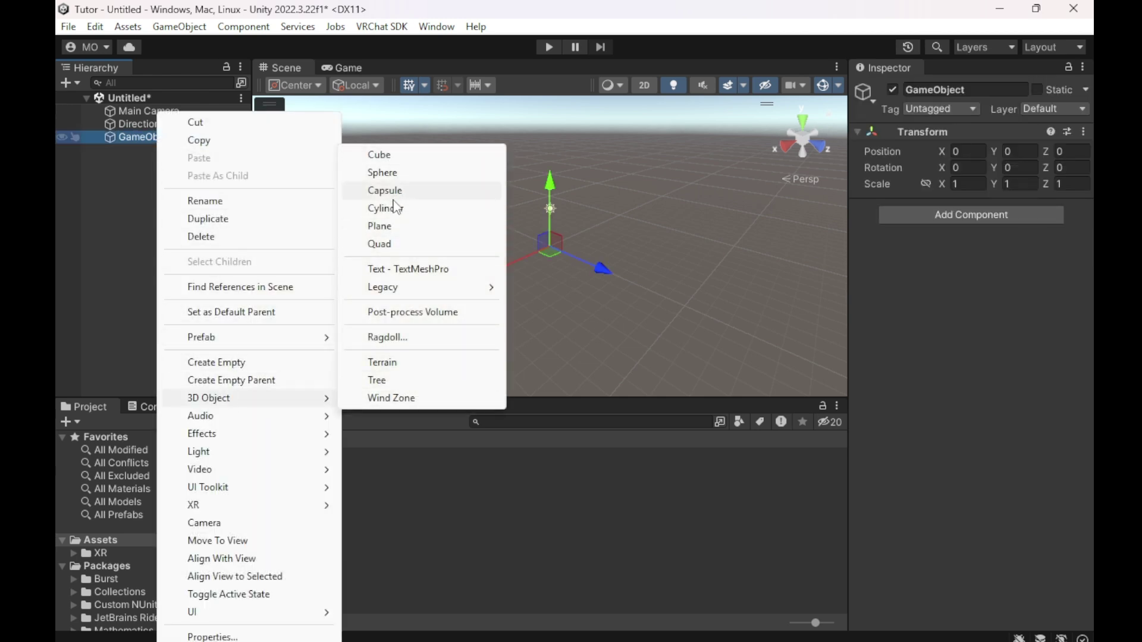
pyautogui.click(391, 227)
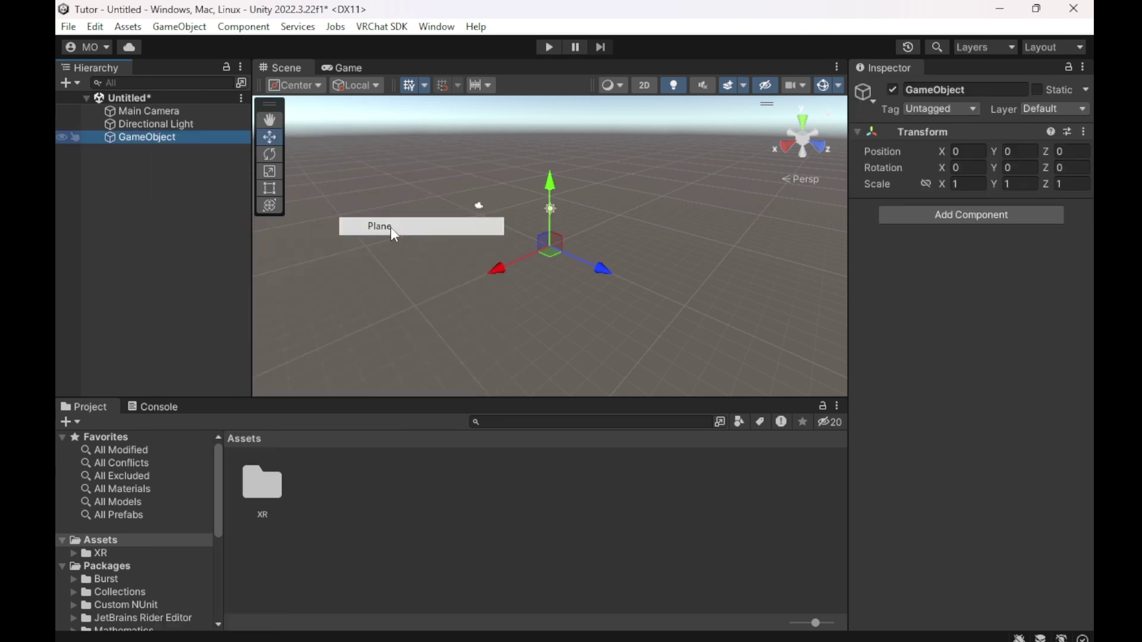
pyautogui.click(961, 166)
pyautogui.write('90')
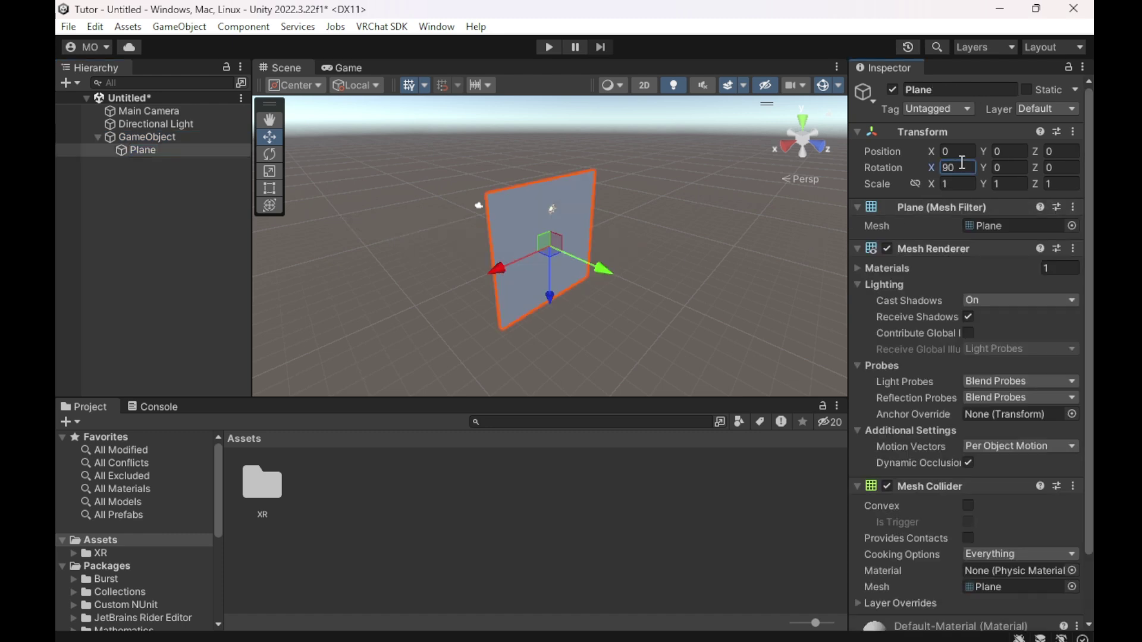
pyautogui.click(501, 343)
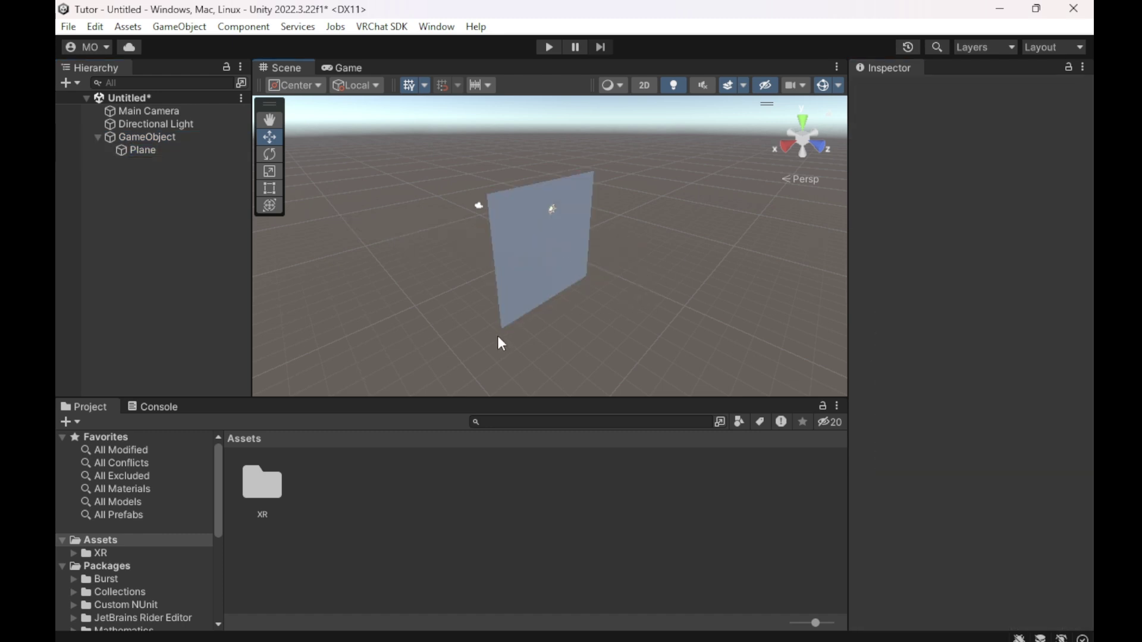
pyautogui.click(518, 241)
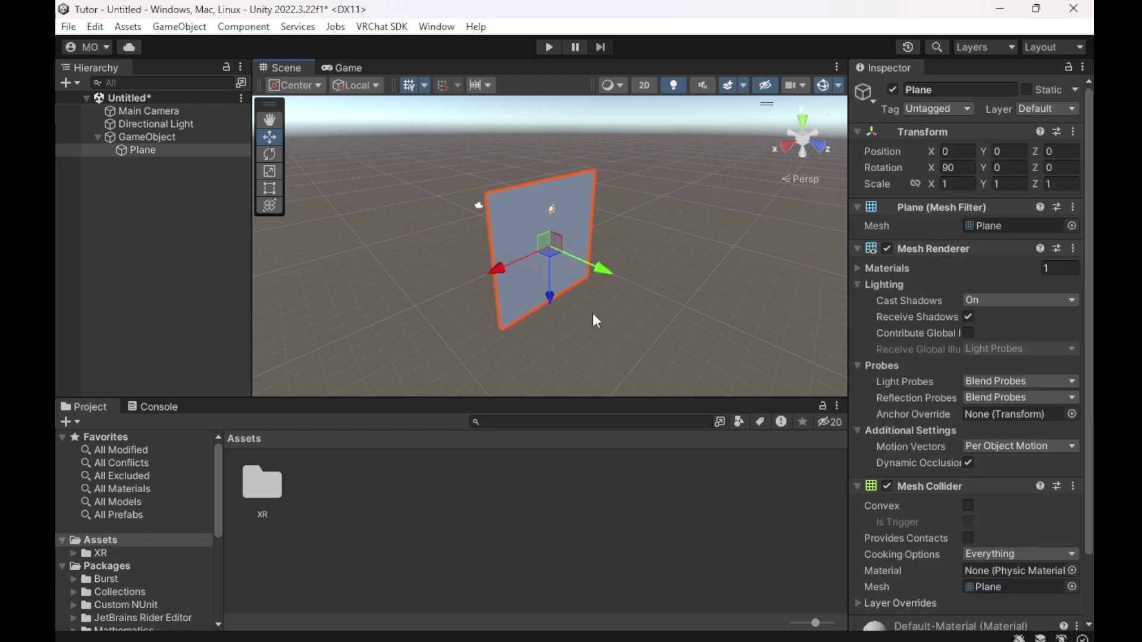
# Step: Create a material in Assets, keeping the default name 'New Material'
pyautogui.rightClick(384, 479)
pyautogui.moveTo(454, 125)
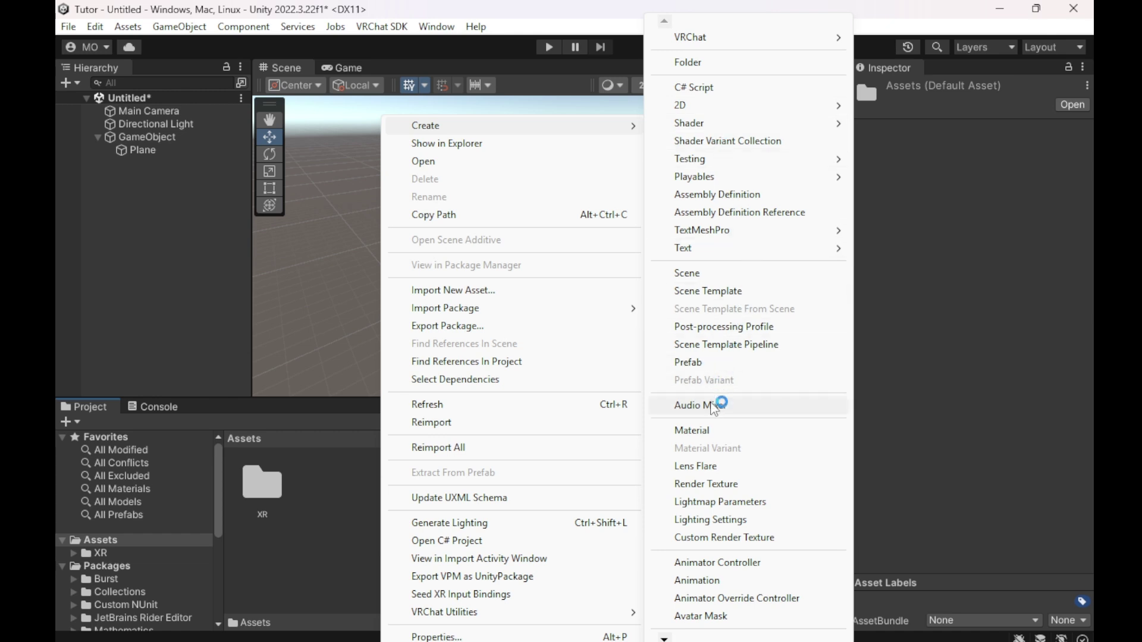
pyautogui.click(705, 430)
pyautogui.press('Return')
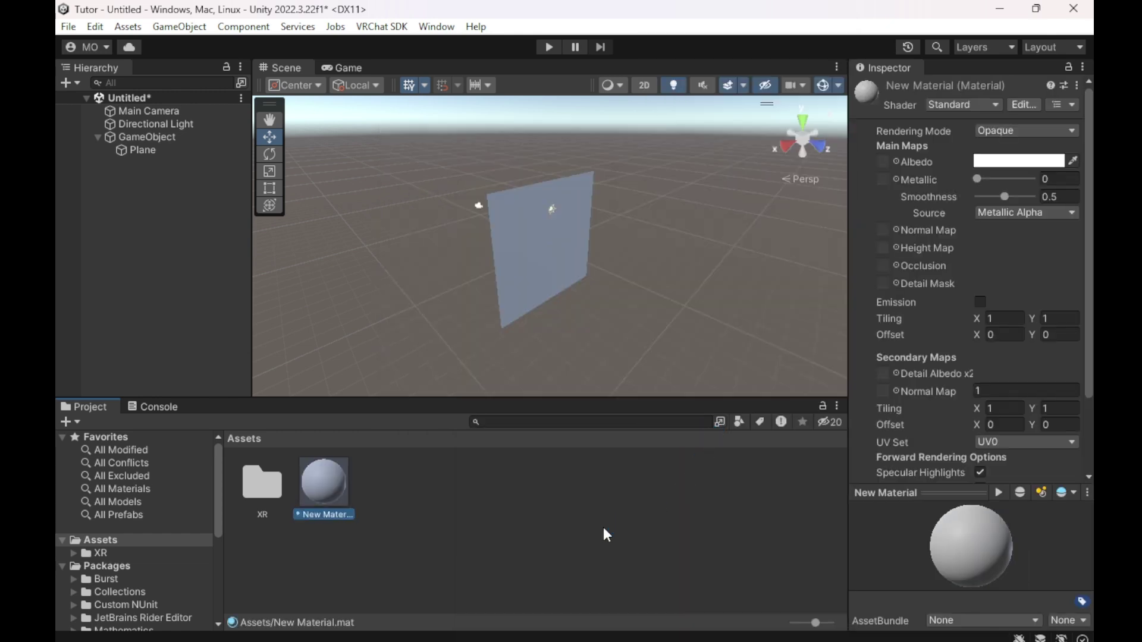
# Step: Import the newest background-removed portrait PNG from Downloads into Assets
pyautogui.rightClick(553, 516)
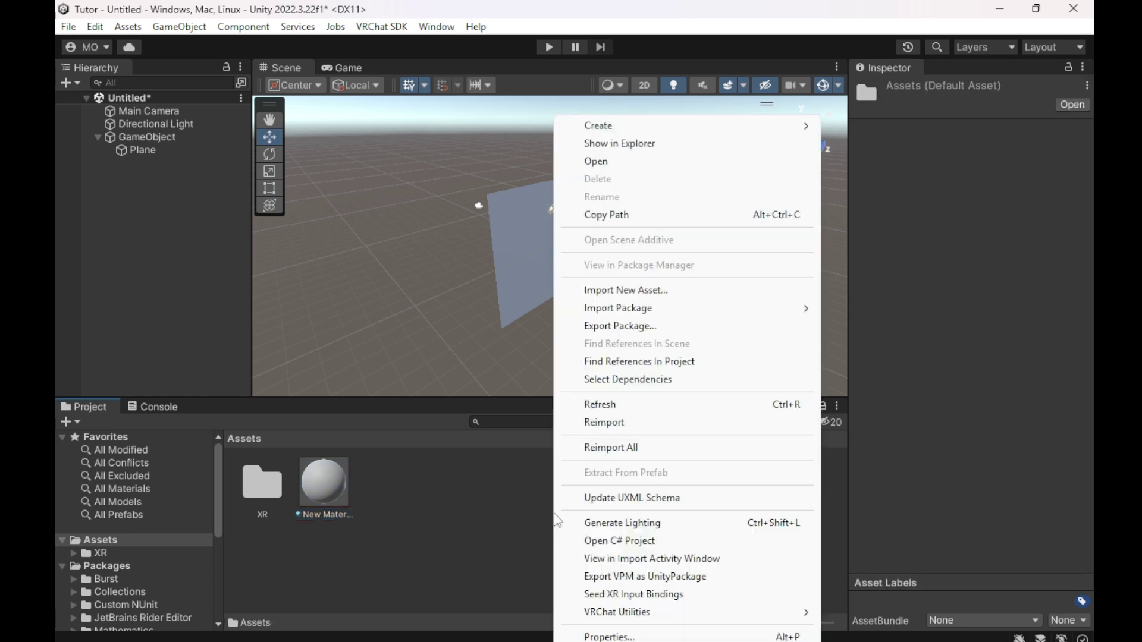
pyautogui.click(637, 290)
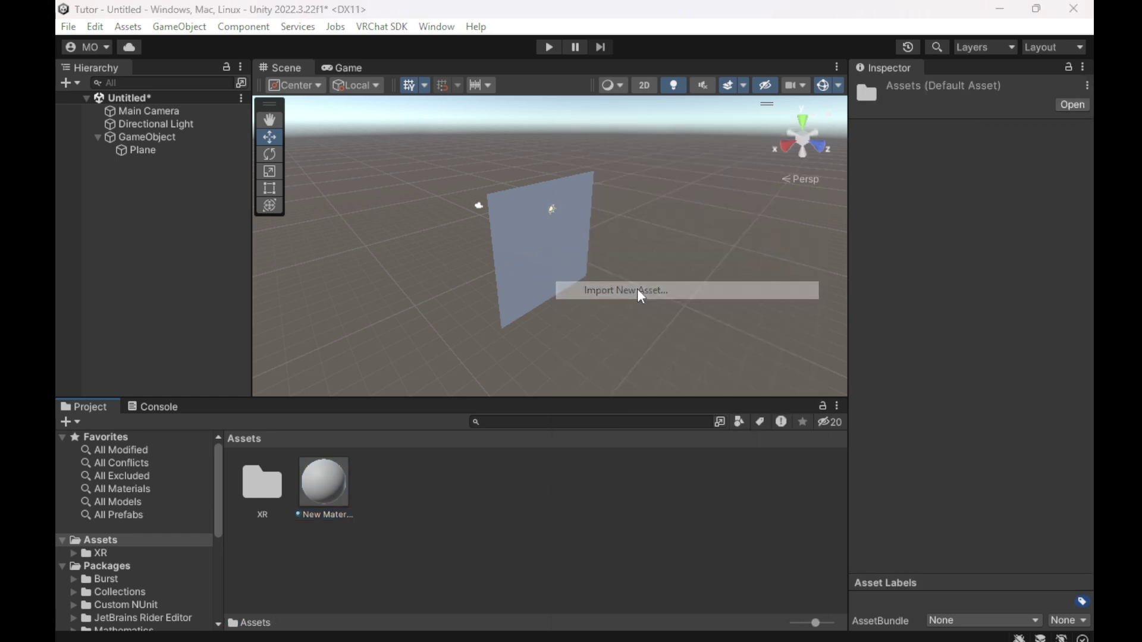
pyautogui.click(108, 221)
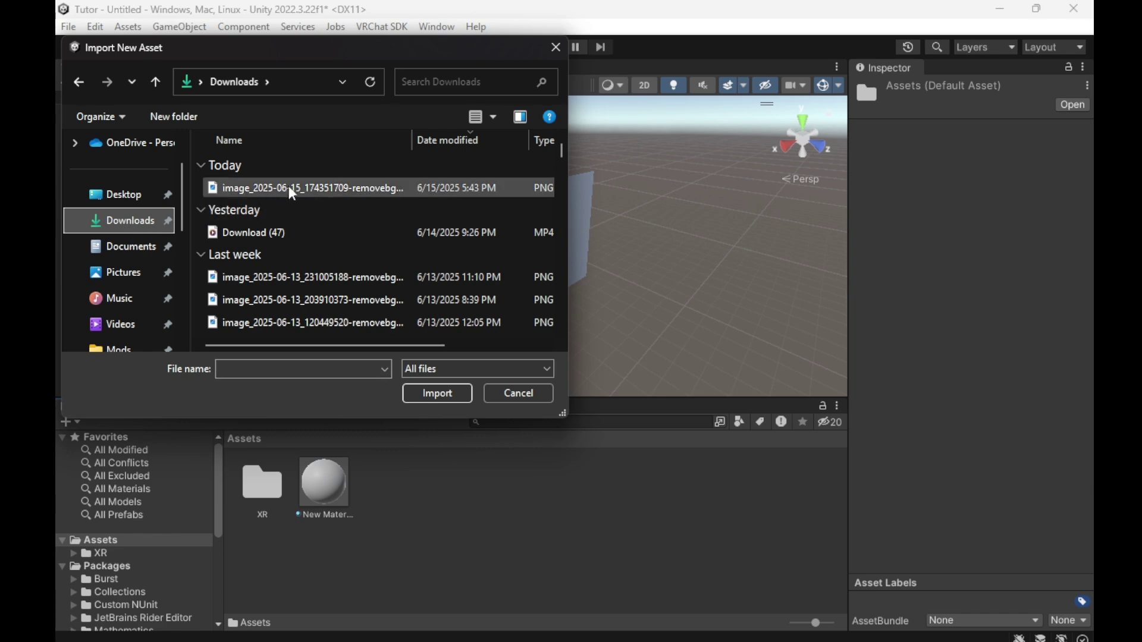
pyautogui.click(289, 187)
pyautogui.click(436, 394)
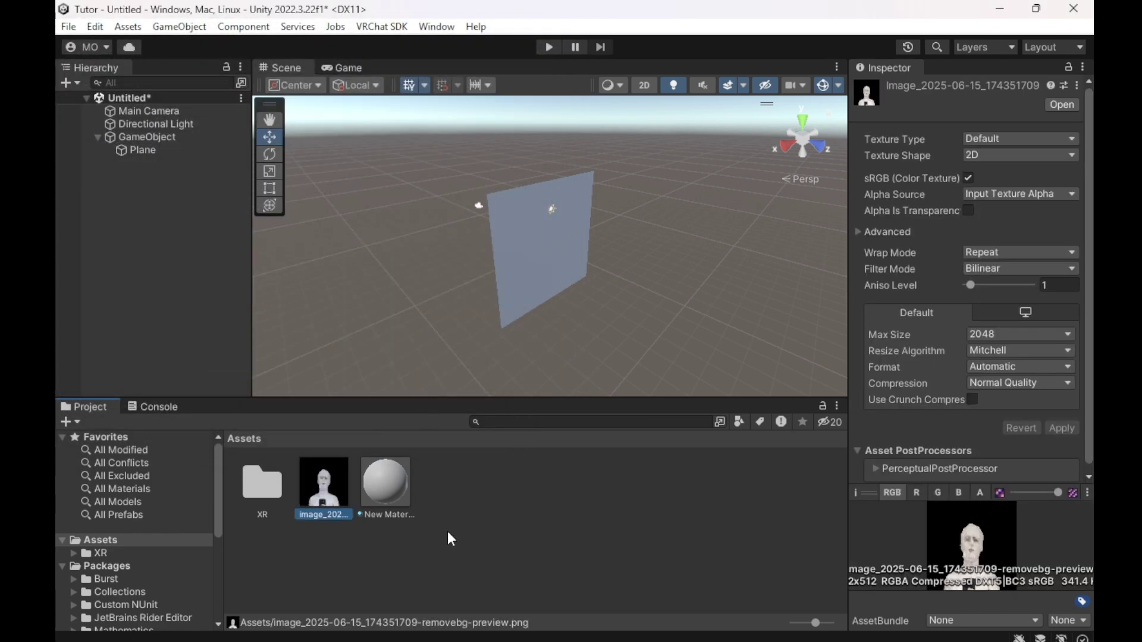
pyautogui.click(452, 528)
pyautogui.click(325, 502)
# Step: Set the portrait as New Material's Albedo, with Cutout rendering and the Unlit/Transparent Cutout shader
pyautogui.moveTo(322, 494); pyautogui.dragTo(400, 495)
pyautogui.moveTo(862, 359); pyautogui.dragTo(883, 161)
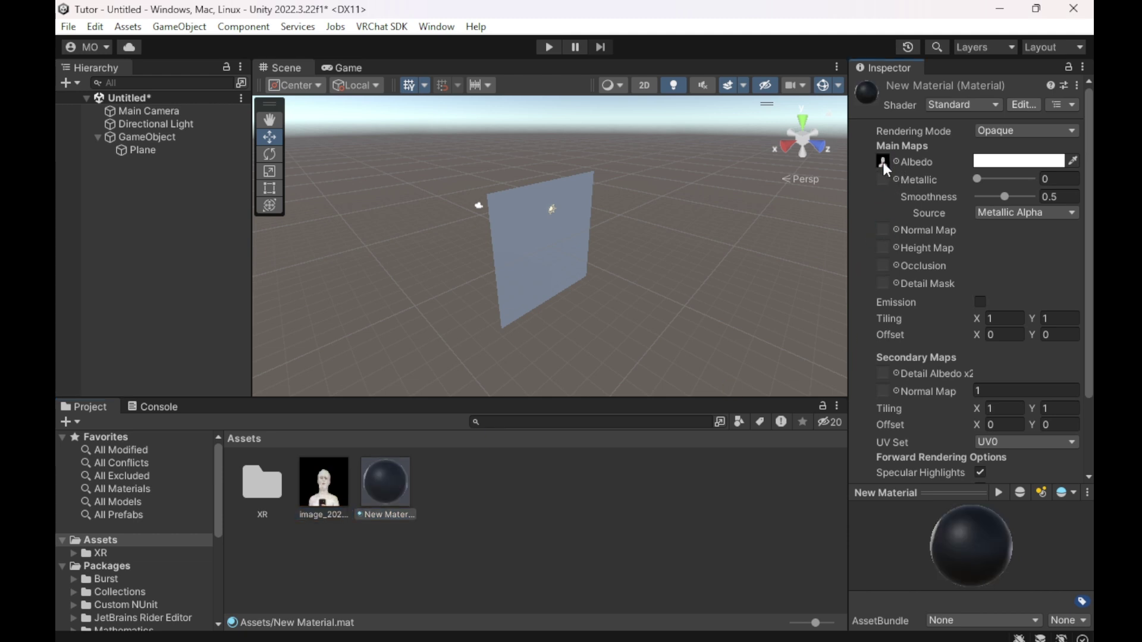
pyautogui.click(1008, 131)
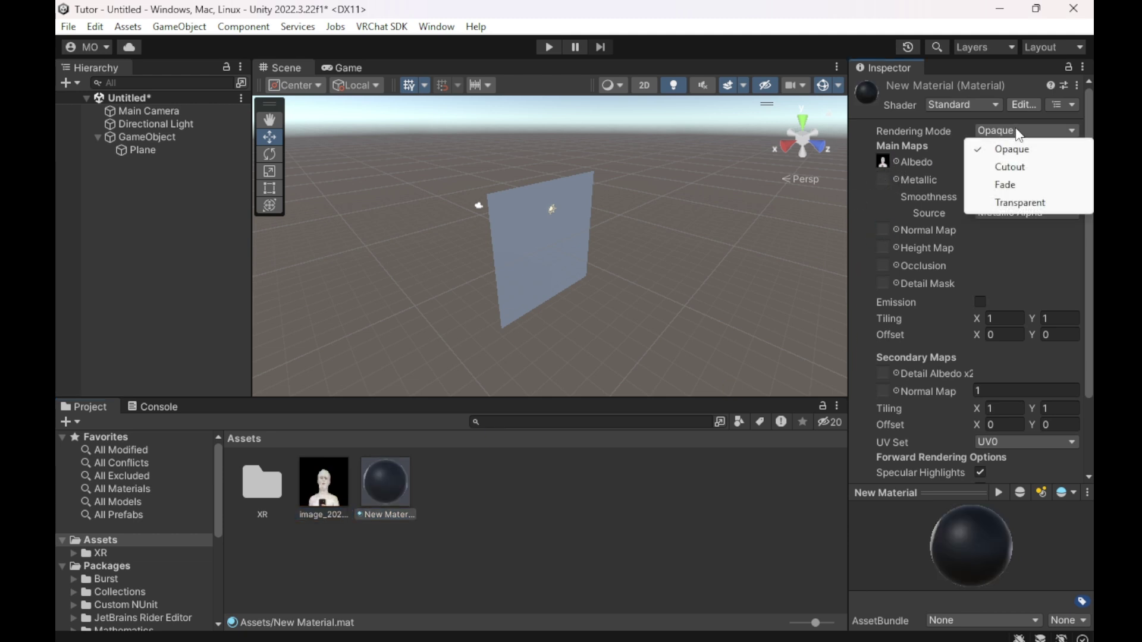
pyautogui.click(1014, 168)
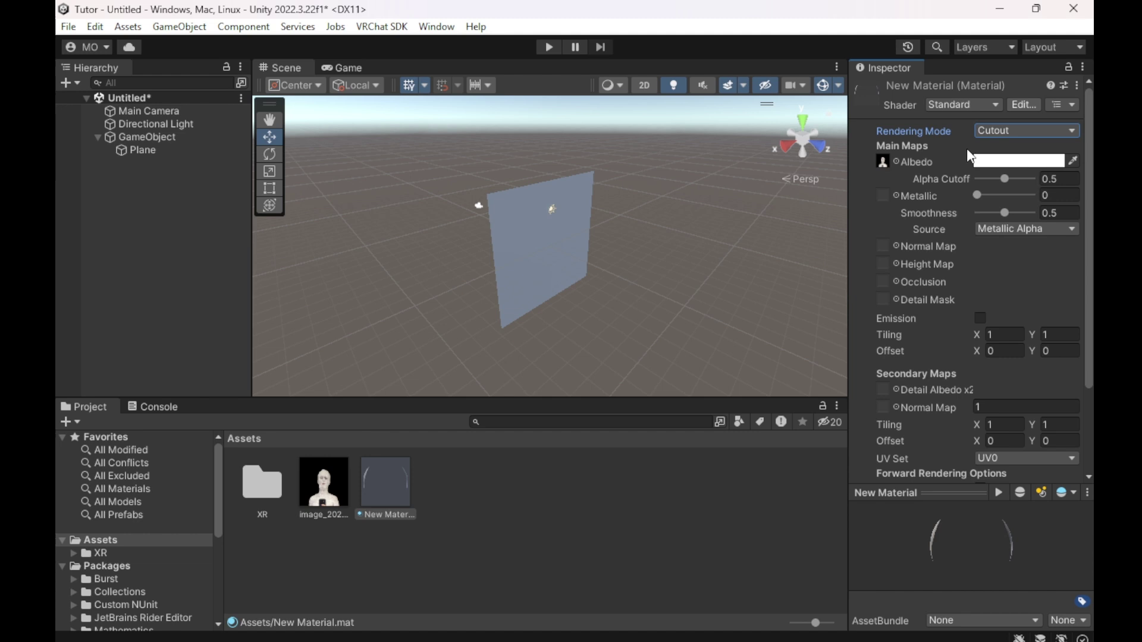
pyautogui.click(972, 105)
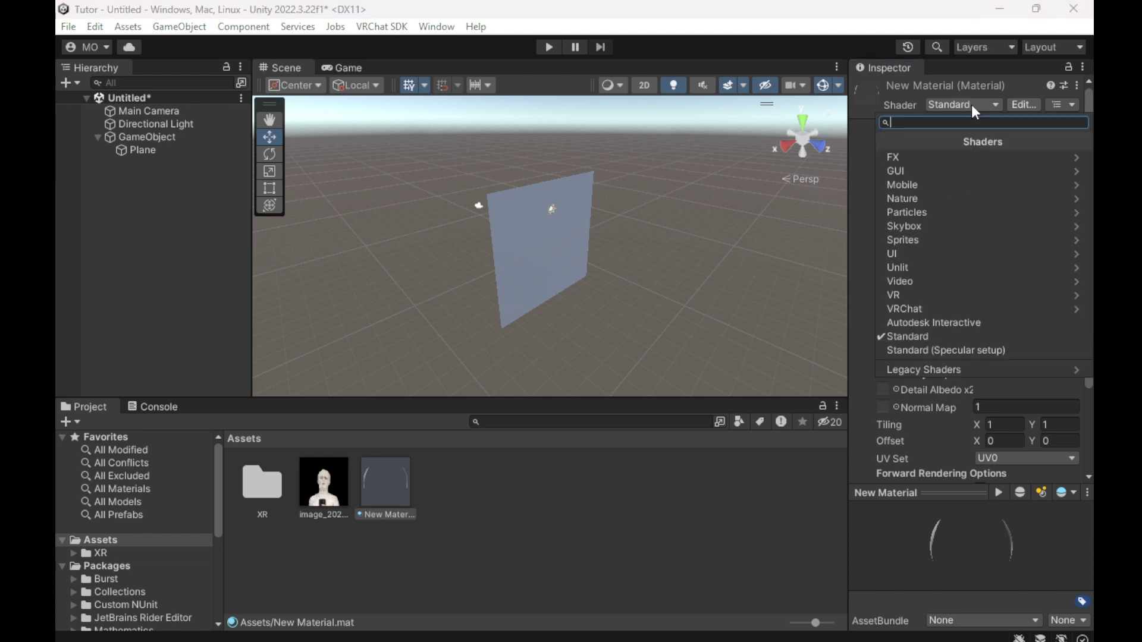
pyautogui.click(944, 266)
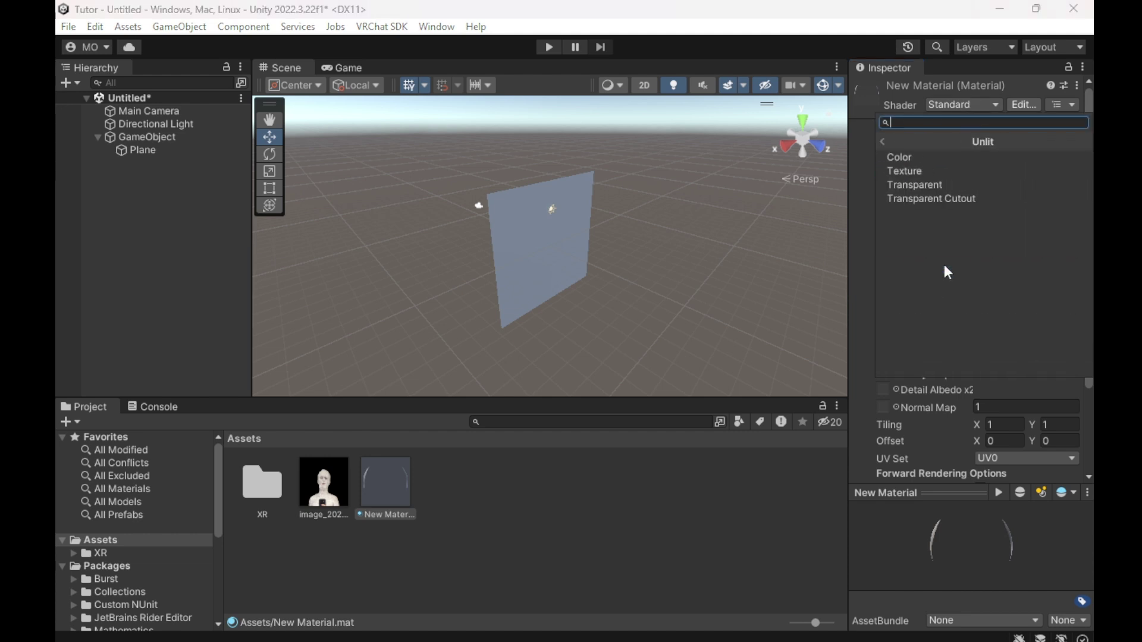
pyautogui.click(935, 200)
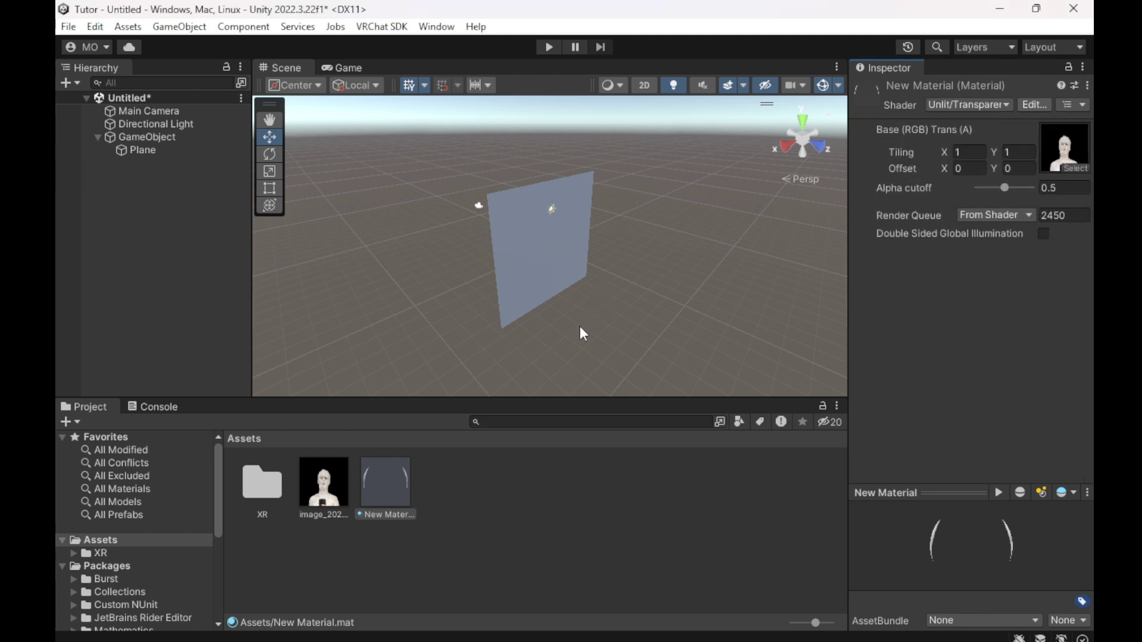
# Step: Apply New Material to the Plane so it shows the cut-out portrait
pyautogui.moveTo(397, 486); pyautogui.dragTo(545, 259)
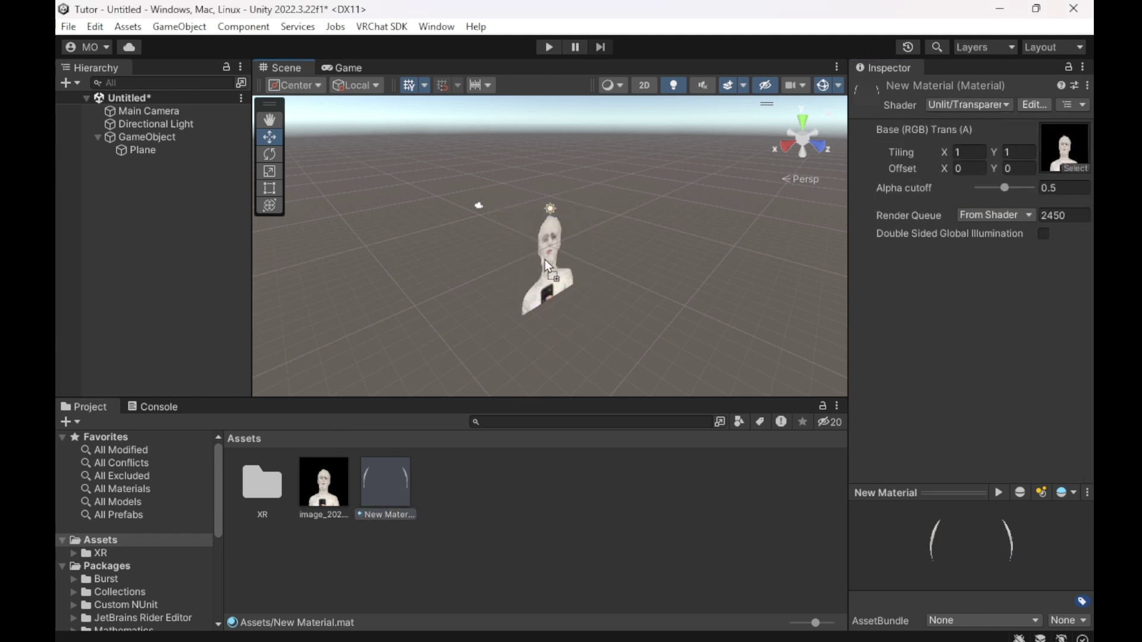
pyautogui.click(542, 302)
pyautogui.keyDown('alt'); pyautogui.moveTo(543, 302); pyautogui.dragTo(494, 298); pyautogui.keyUp('alt')
# Step: Raise the photo plane about 5 units upward
pyautogui.click(392, 306)
pyautogui.click(612, 340)
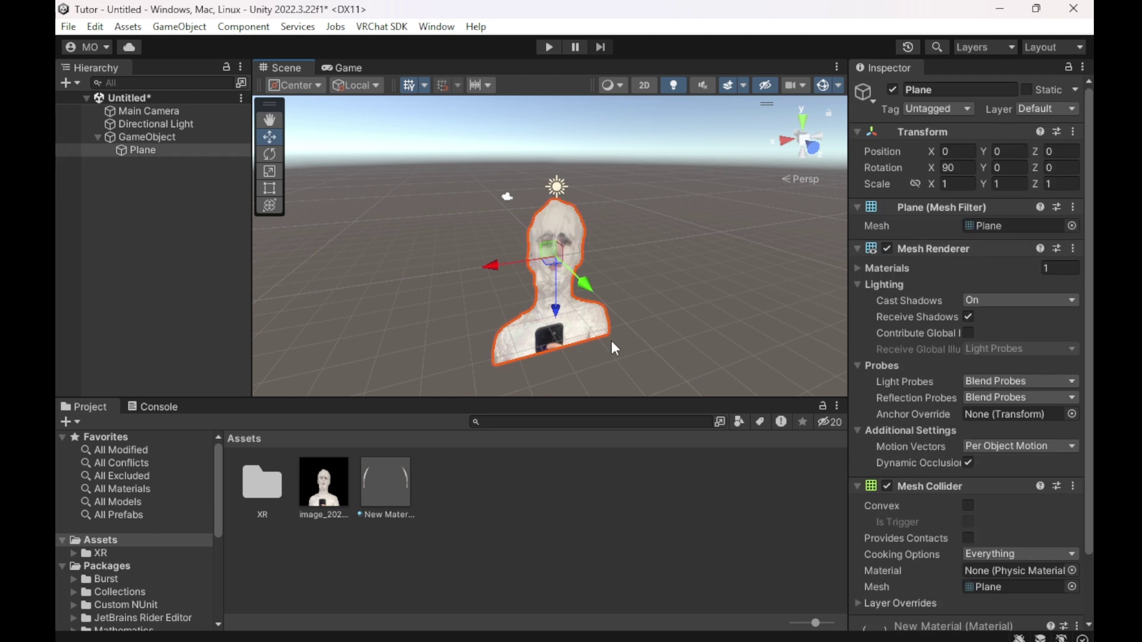
pyautogui.keyDown('alt'); pyautogui.moveTo(612, 341); pyautogui.dragTo(636, 348); pyautogui.keyUp('alt')
pyautogui.moveTo(587, 310); pyautogui.dragTo(582, 156)
pyautogui.click(622, 241)
pyautogui.keyDown('alt'); pyautogui.moveTo(622, 242); pyautogui.dragTo(595, 237); pyautogui.keyUp('alt')
pyautogui.click(594, 238)
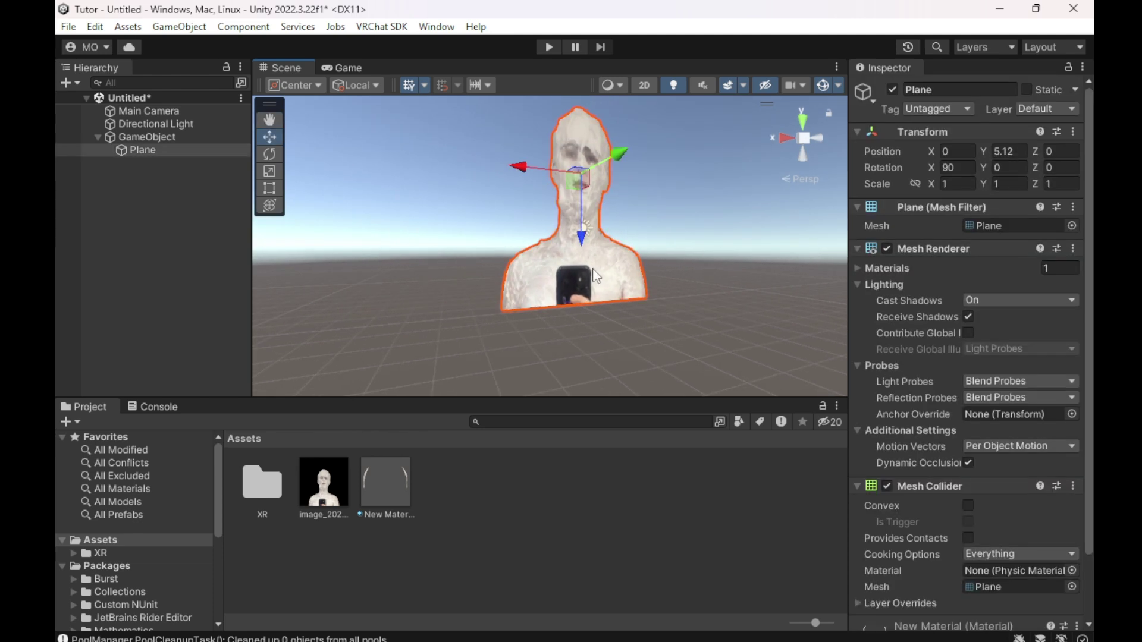
# Step: Shrink the plane uniformly to about 0.39 and lower it to roughly 2 units high
pyautogui.click(273, 173)
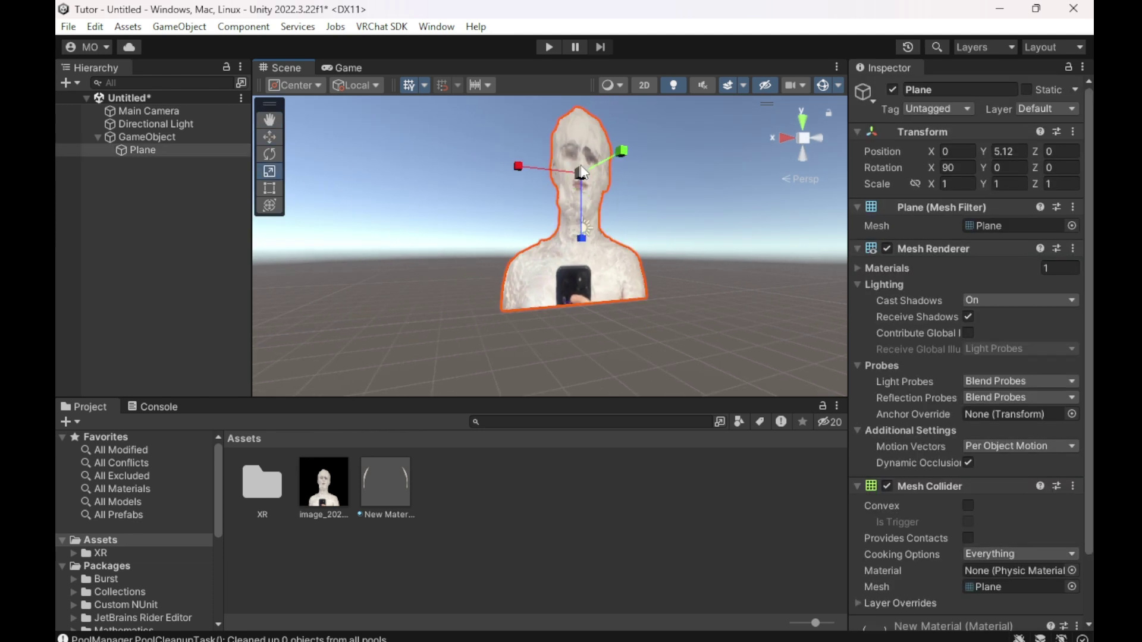
pyautogui.moveTo(582, 173); pyautogui.dragTo(543, 205)
pyautogui.click(277, 137)
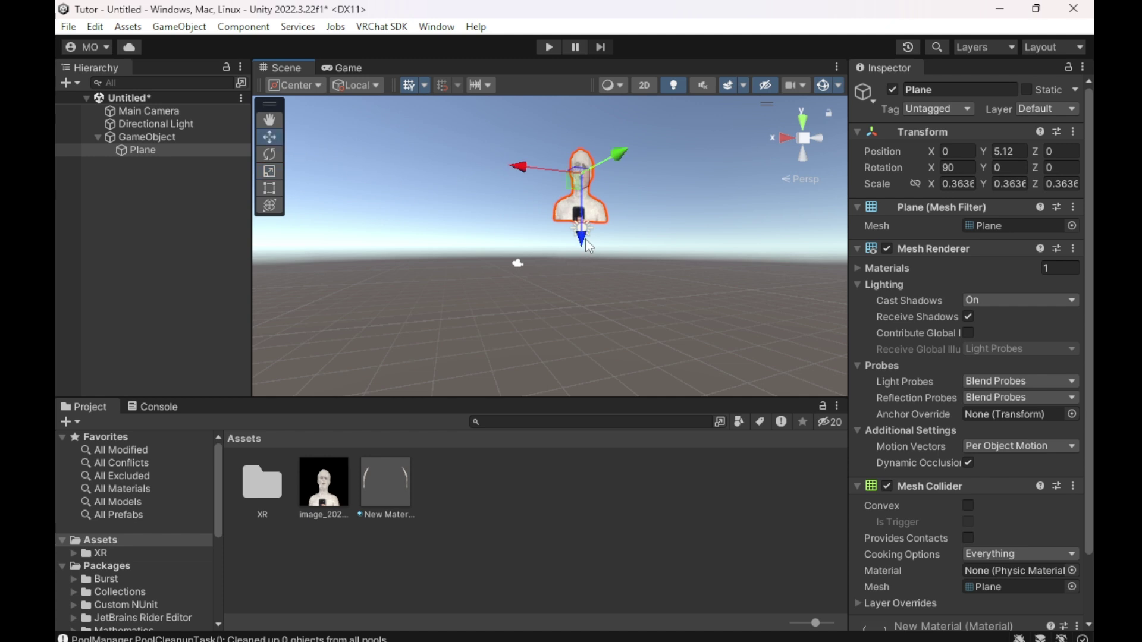
pyautogui.moveTo(583, 241); pyautogui.dragTo(555, 181)
pyautogui.click(619, 308)
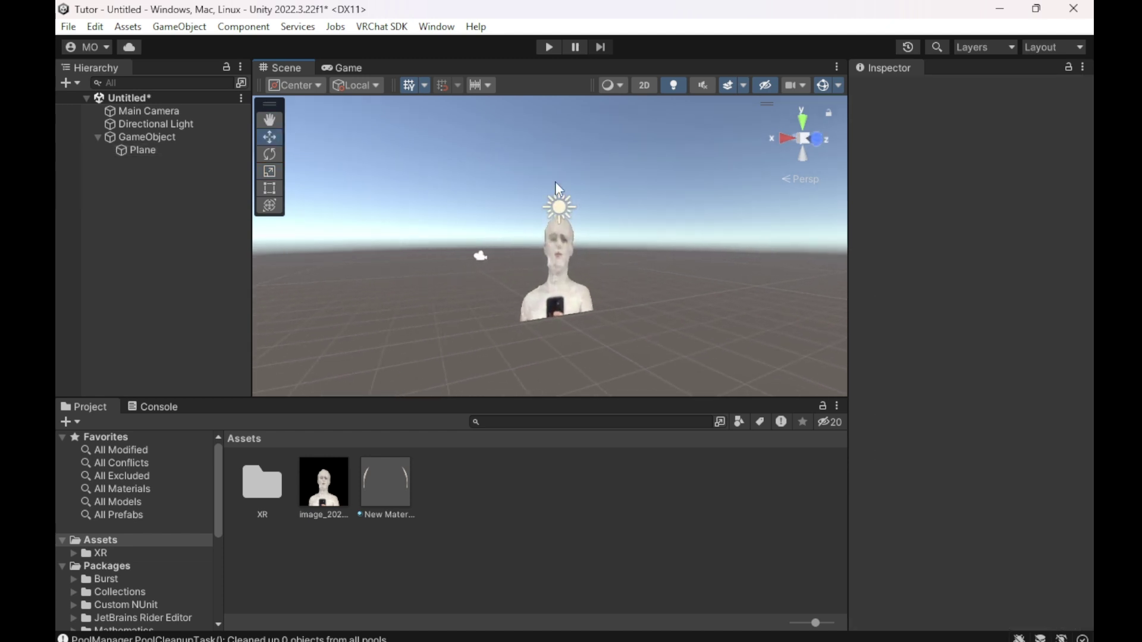
# Step: Shrink the plane further to 0.2414 scale and lower it to Y 1.21
pyautogui.click(557, 264)
pyautogui.press('r')
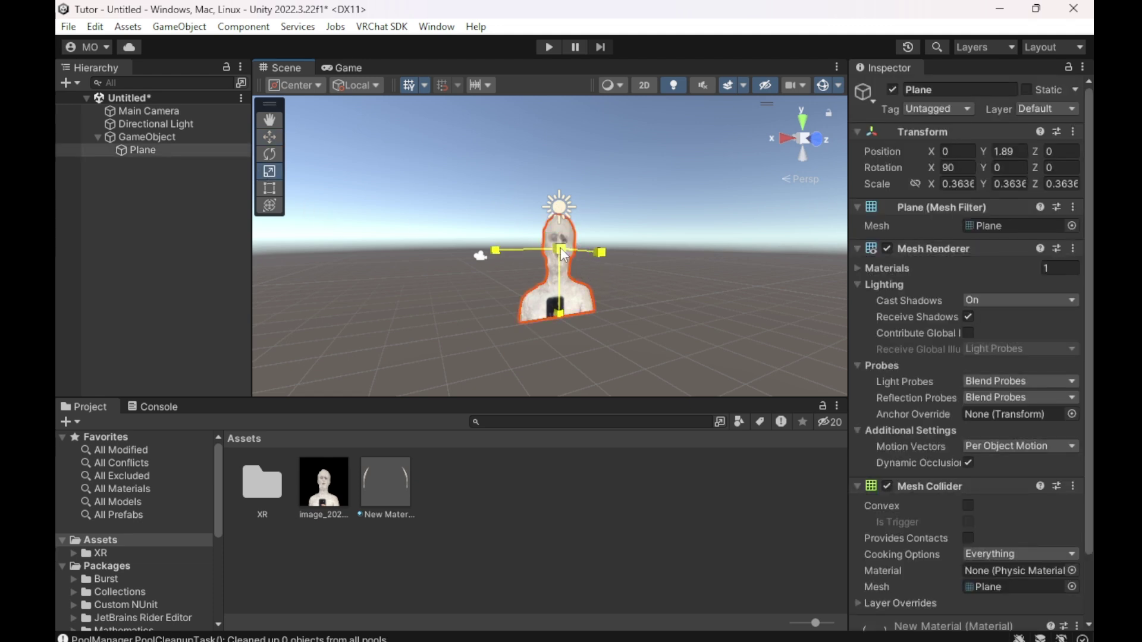
pyautogui.moveTo(559, 249); pyautogui.dragTo(526, 258)
pyautogui.click(269, 138)
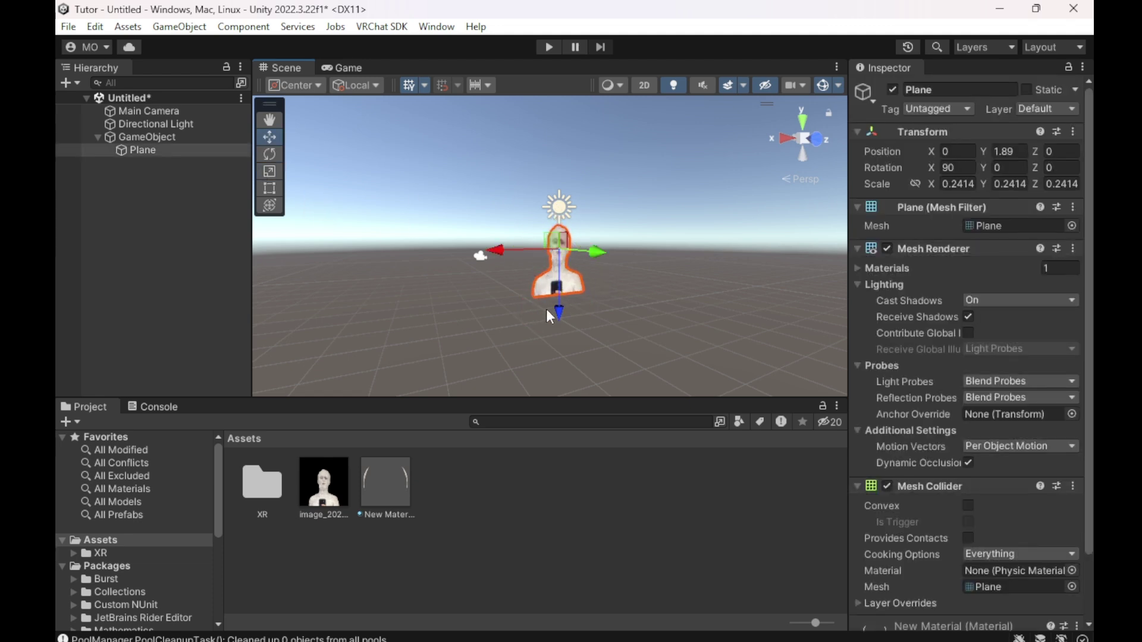
pyautogui.click(597, 333)
pyautogui.click(548, 319)
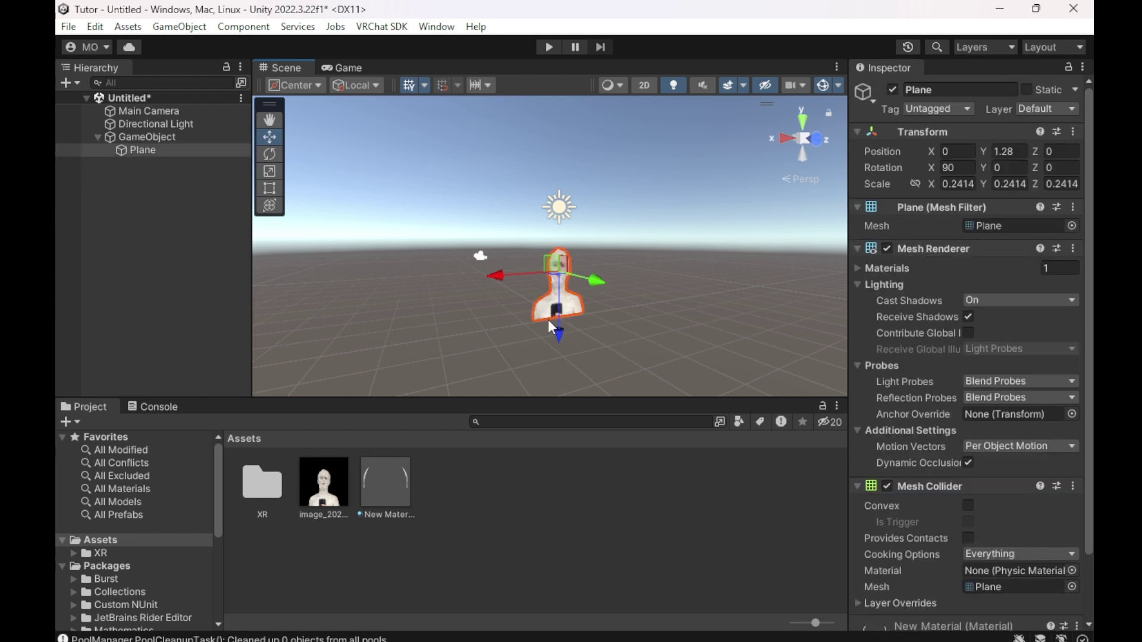
pyautogui.moveTo(548, 319); pyautogui.dragTo(588, 369)
pyautogui.click(577, 329)
pyautogui.click(594, 298)
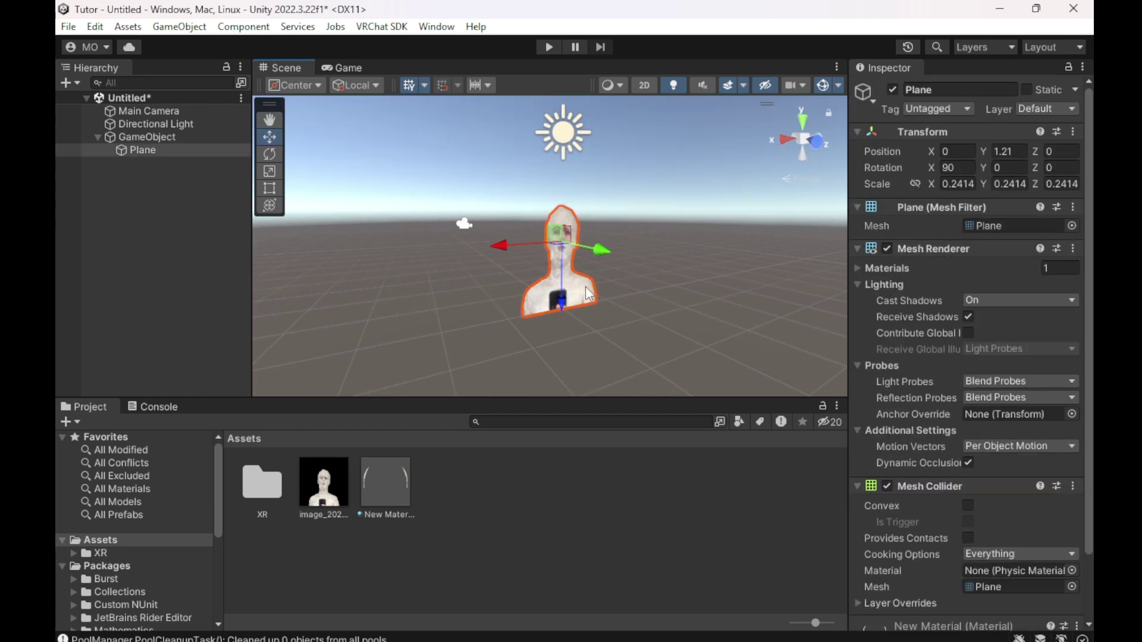
pyautogui.click(647, 301)
pyautogui.keyDown('alt'); pyautogui.moveTo(647, 301); pyautogui.dragTo(593, 321); pyautogui.keyUp('alt')
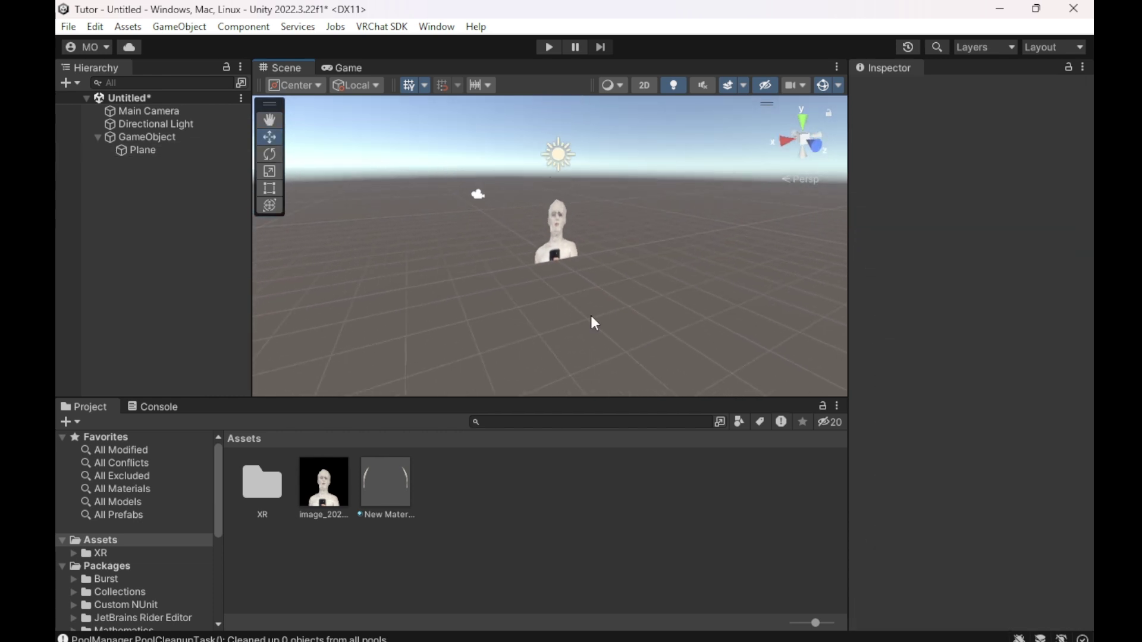
# Step: Add a VRC Avatar Descriptor component to the root GameObject
pyautogui.click(170, 141)
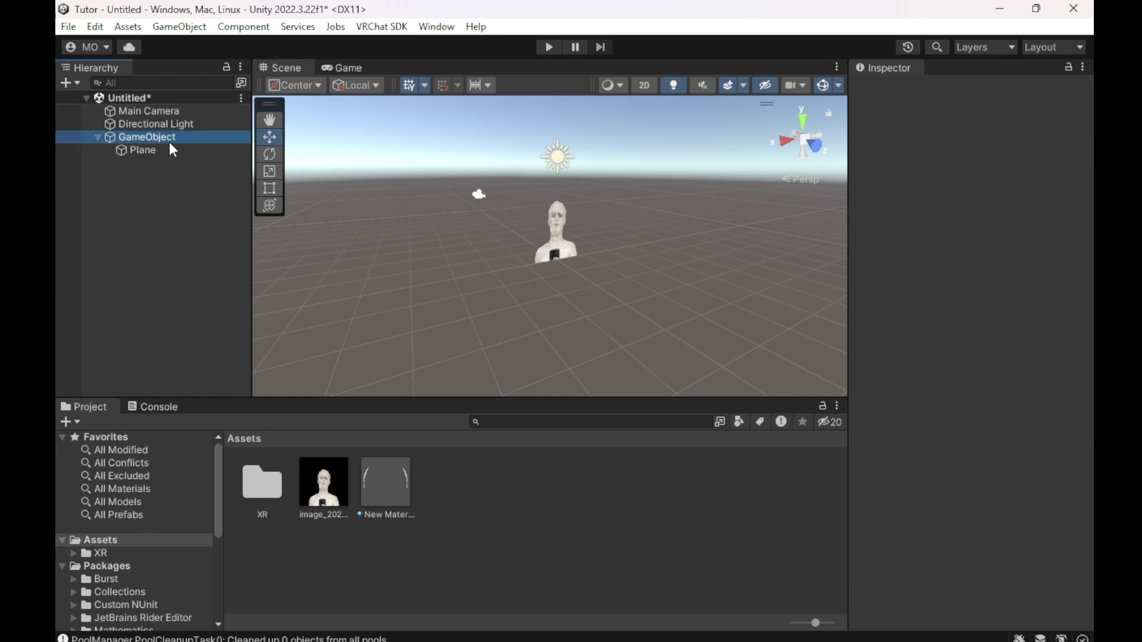
pyautogui.click(916, 215)
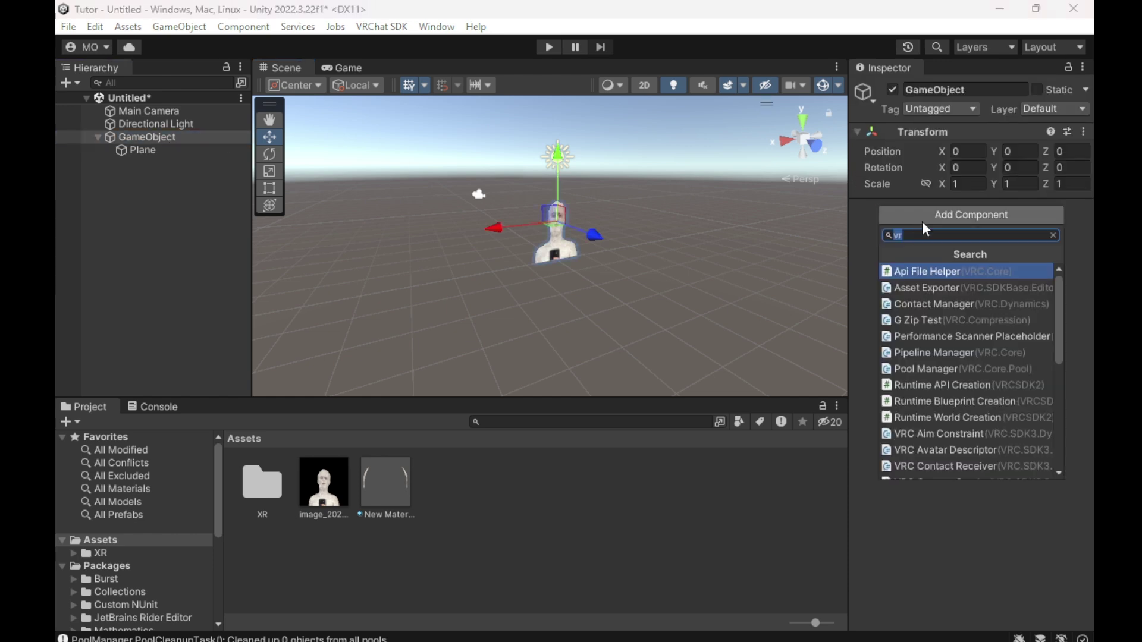
pyautogui.click(960, 449)
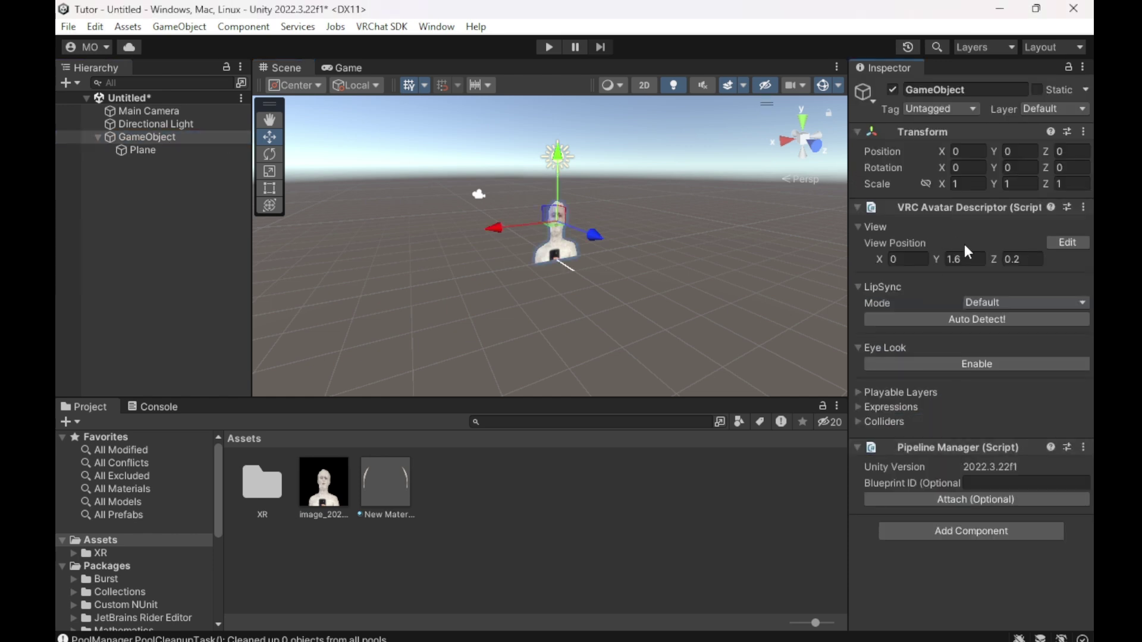
# Step: Add an Animator component to GameObject, searching 'ani'
pyautogui.click(960, 528)
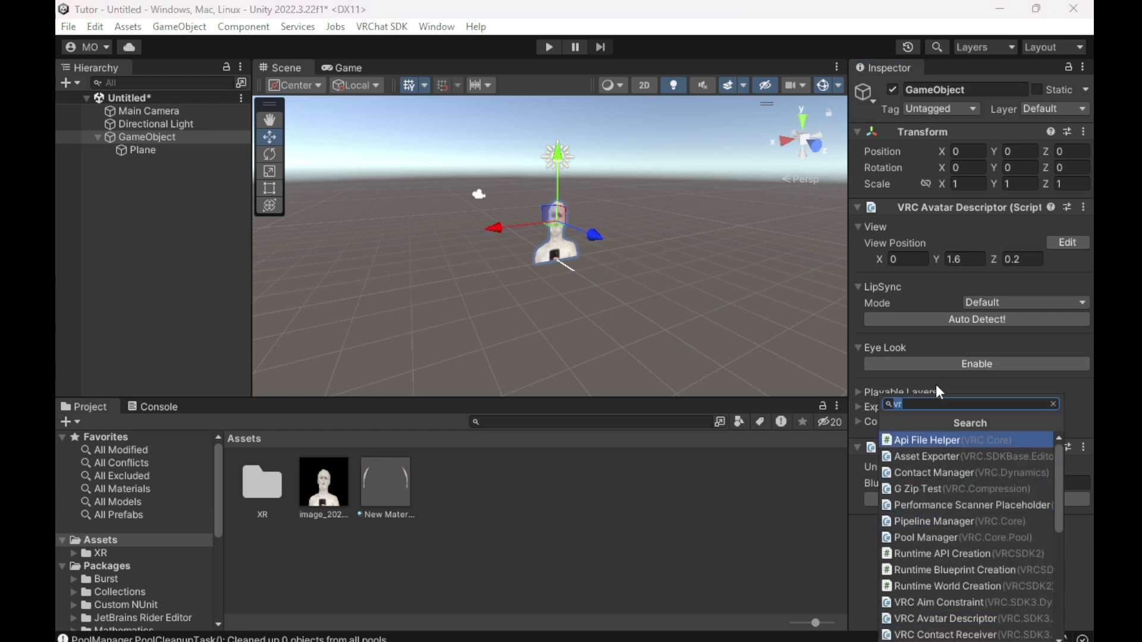
pyautogui.write('ani')
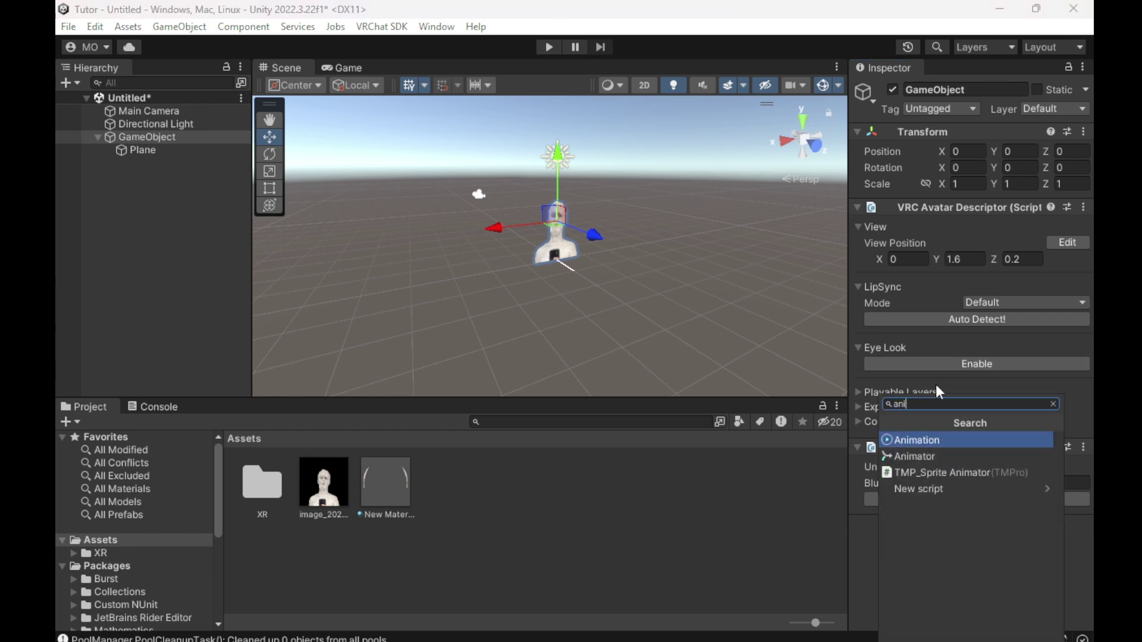
pyautogui.click(916, 456)
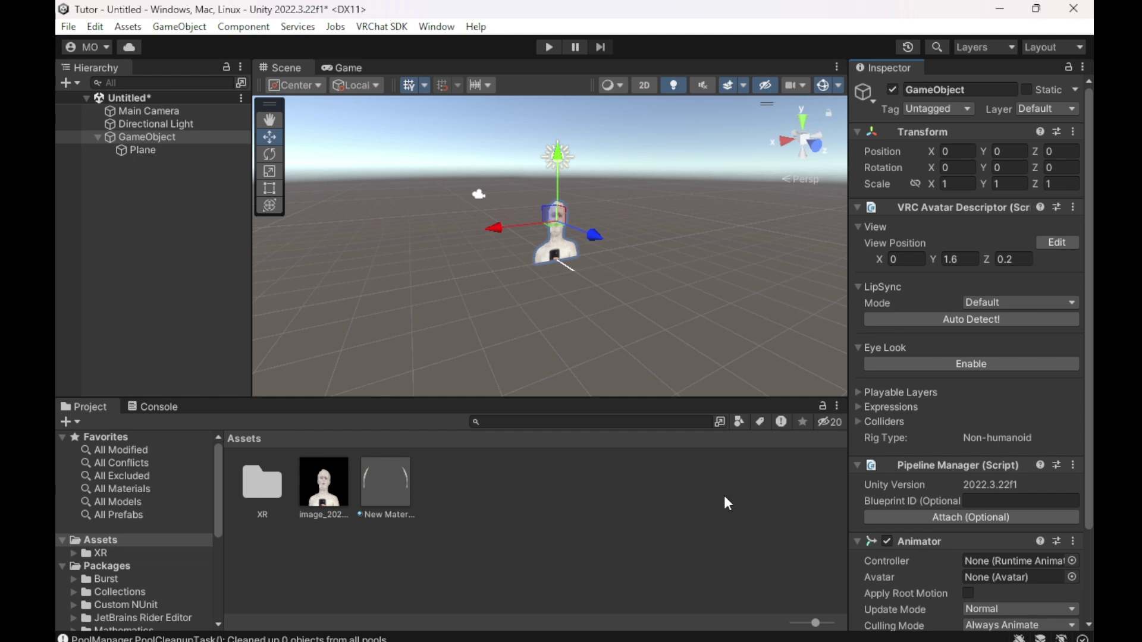
pyautogui.click(720, 333)
pyautogui.moveTo(512, 352); pyautogui.dragTo(598, 280, button='right')
pyautogui.scroll(-1, 598, 279)
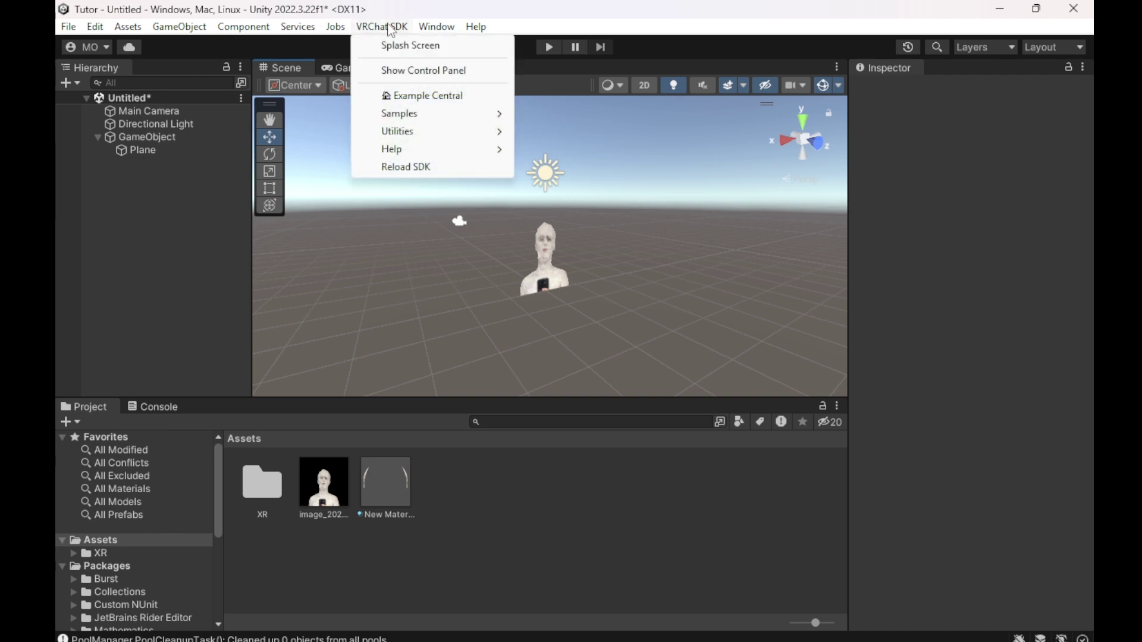
# Step: Show the VRChat SDK Builder for GameObject with '1. Prepare Your Content' expanded
pyautogui.click(402, 70)
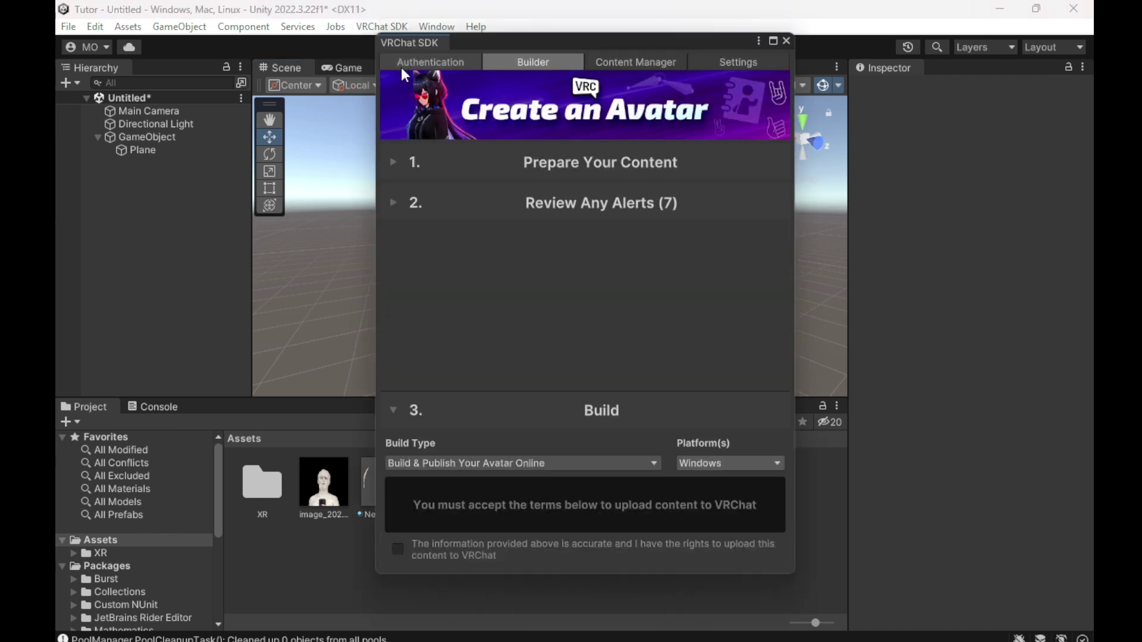
pyautogui.click(460, 163)
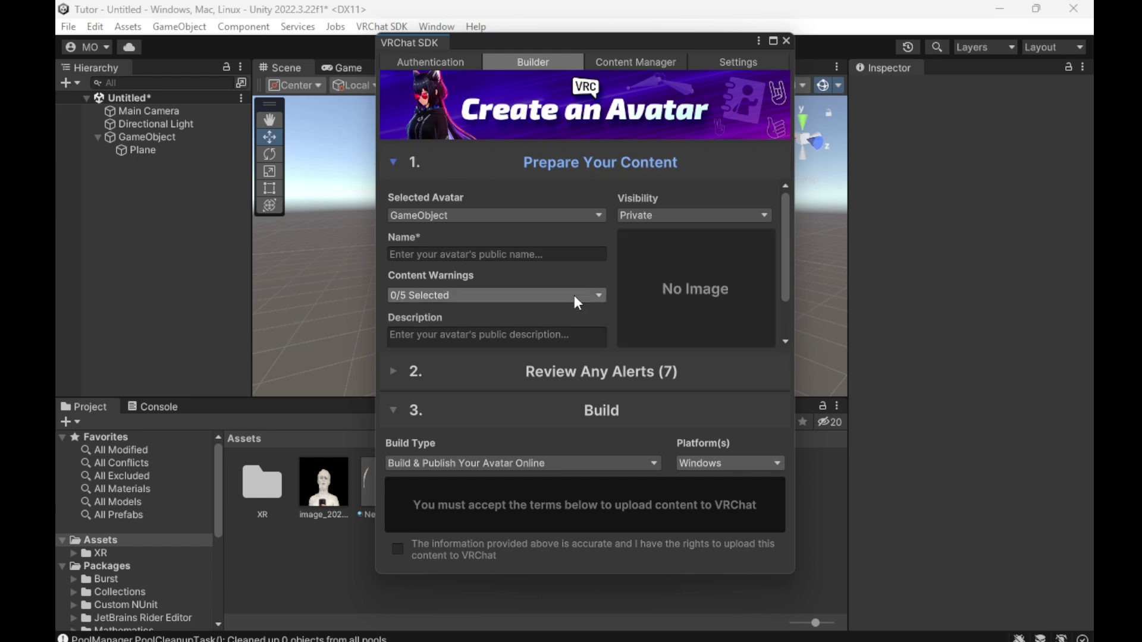
pyautogui.scroll(-2, 580, 302)
pyautogui.scroll(-1, 542, 286)
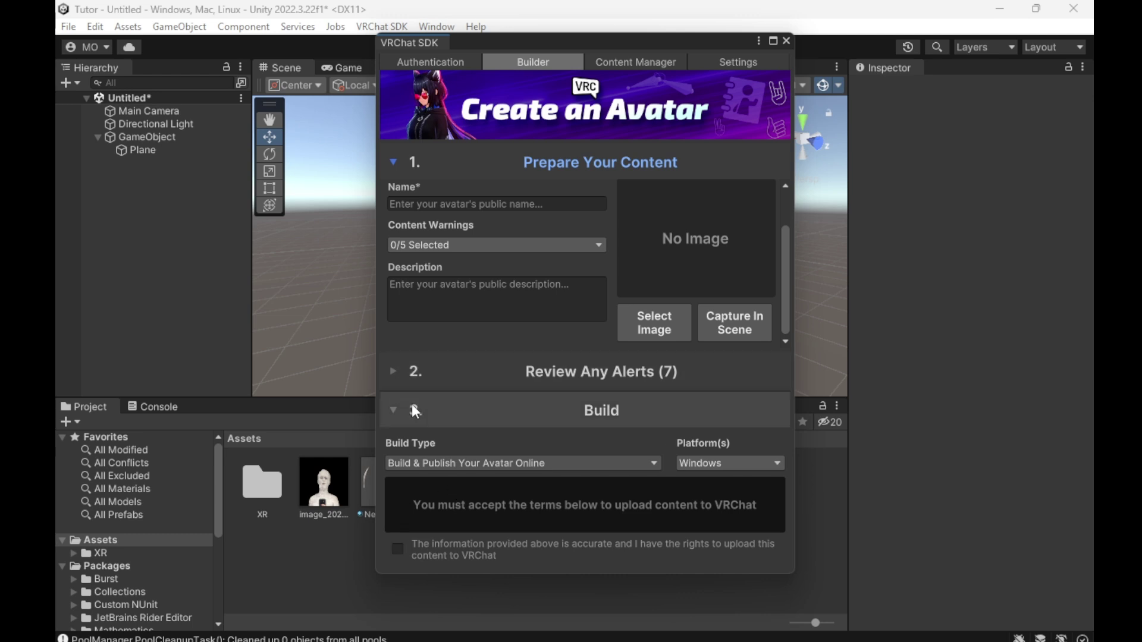
# Step: Auto-fix the MeshCollider and texture mipmap alerts, reducing the alerts from 7 to 5
pyautogui.click(397, 369)
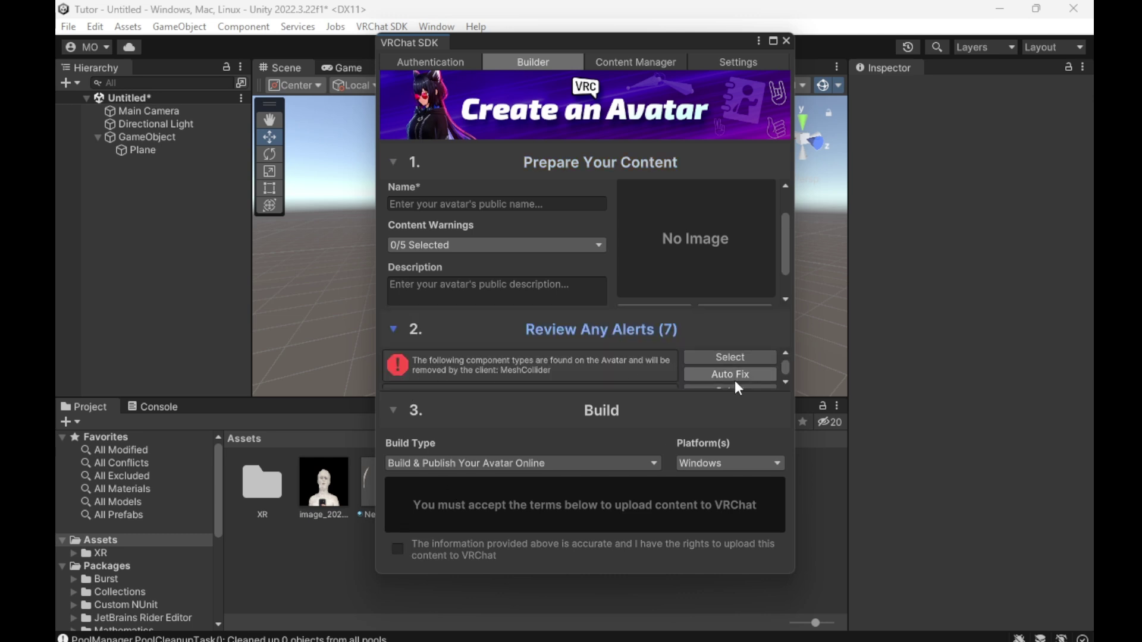
pyautogui.click(698, 378)
pyautogui.scroll(-3, 702, 373)
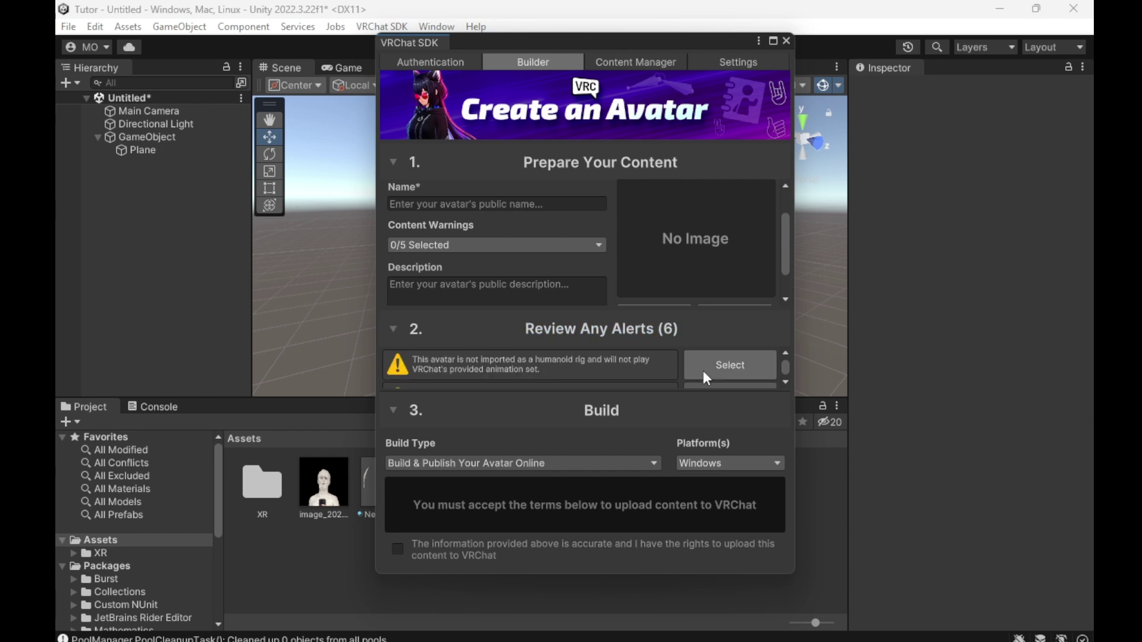
pyautogui.scroll(2, 708, 373)
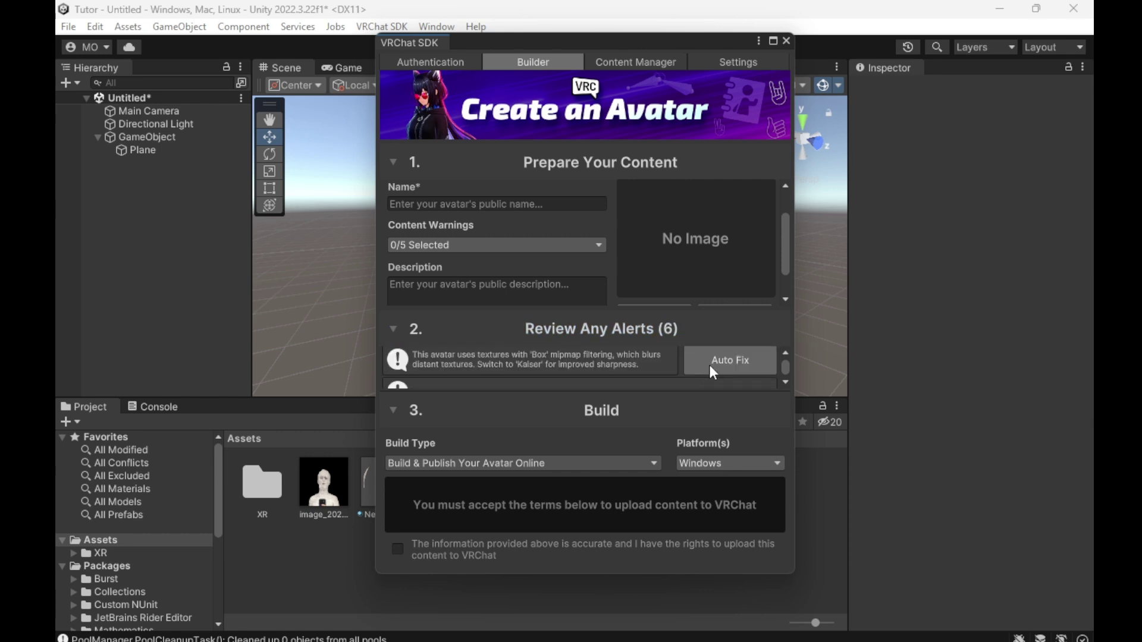
pyautogui.click(709, 365)
pyautogui.click(382, 329)
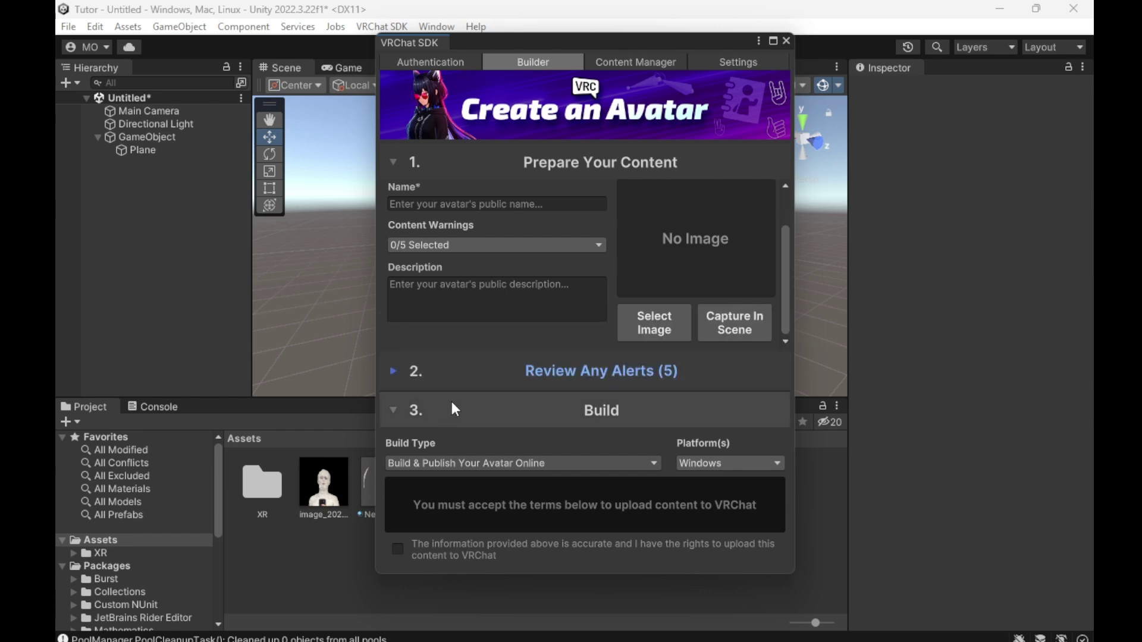
# Step: Confirm having the rights to upload this content
pyautogui.click(398, 550)
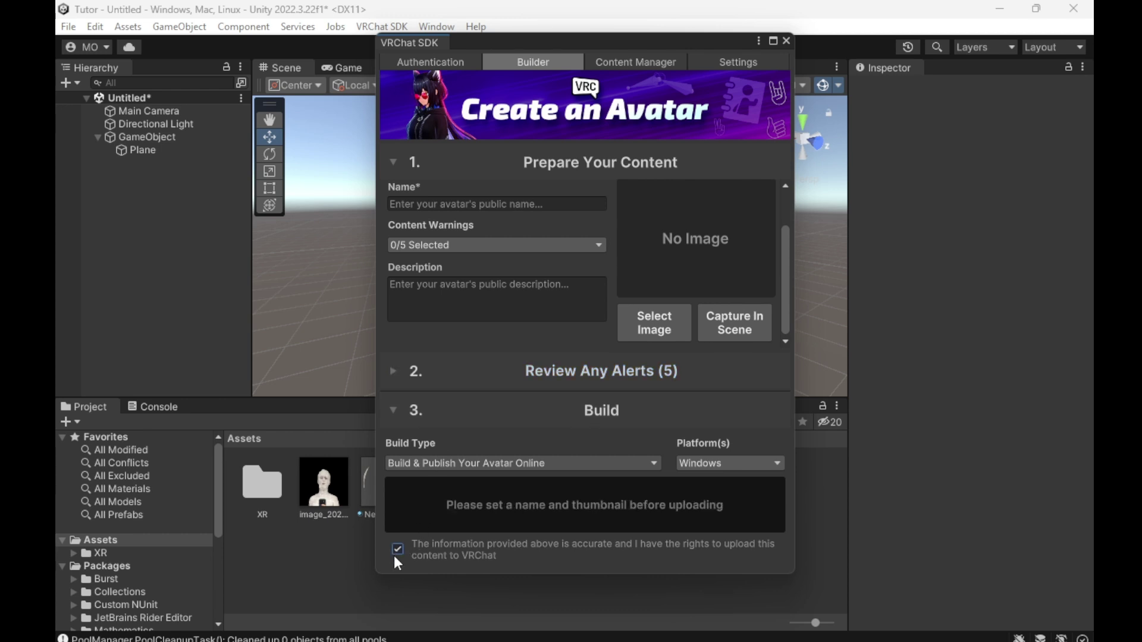
pyautogui.scroll(2, 475, 215)
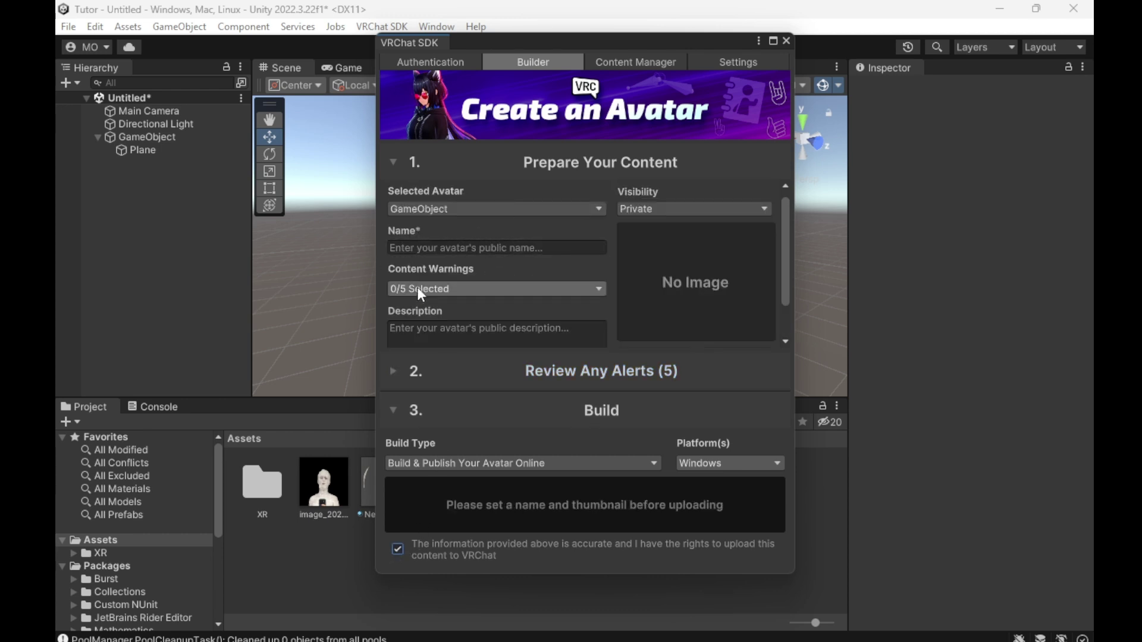
pyautogui.scroll(-2, 452, 309)
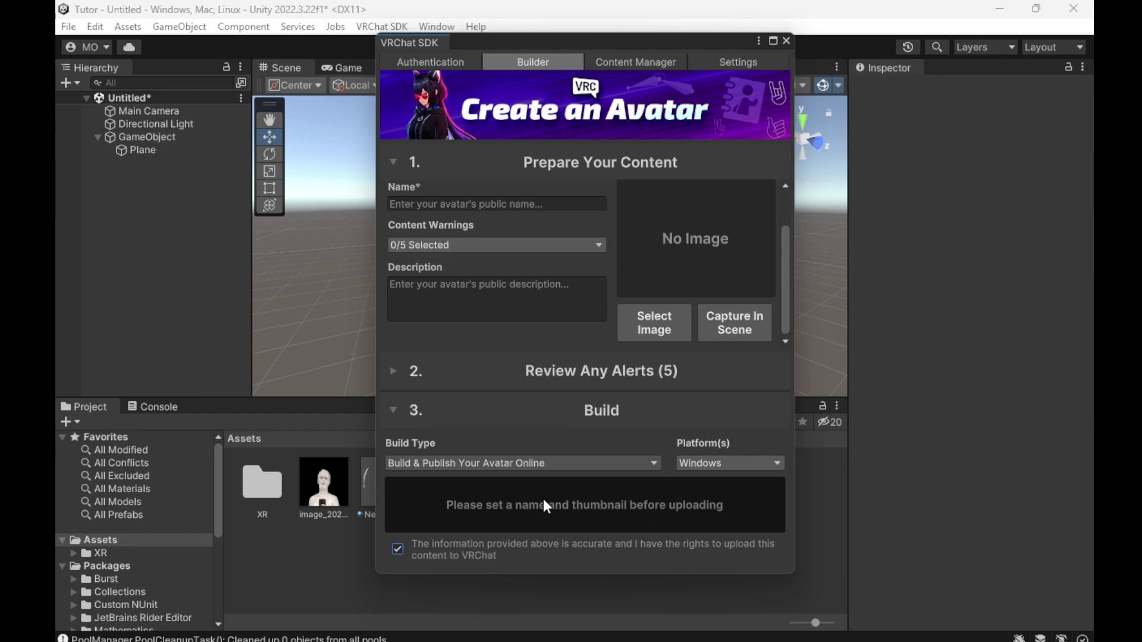